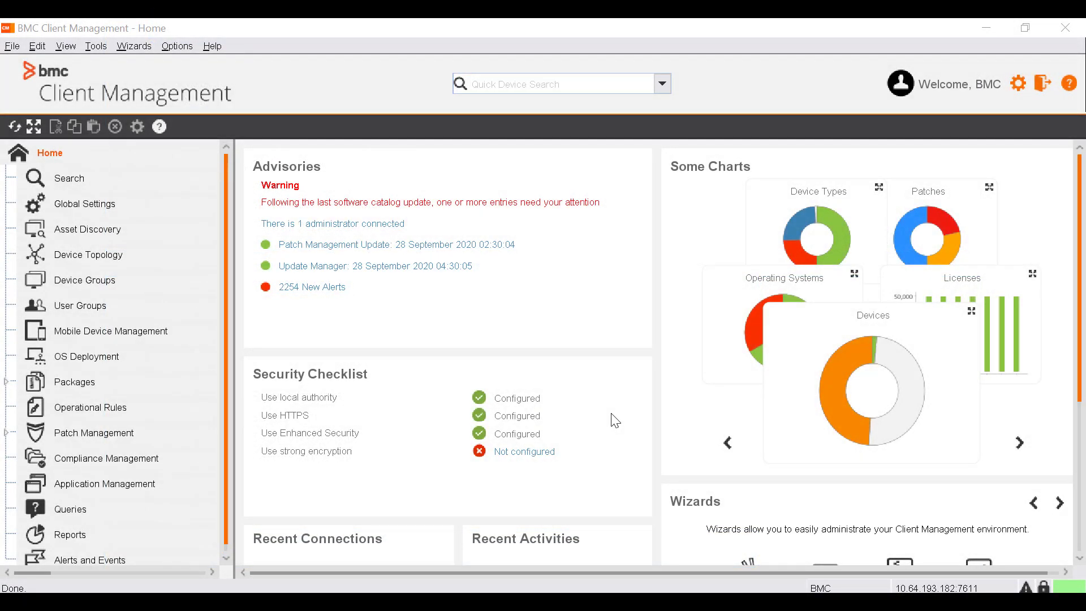
- Open the Configuration page of the QACENTER-SRV2 patch manager under Patch Management
left_click(99, 435)
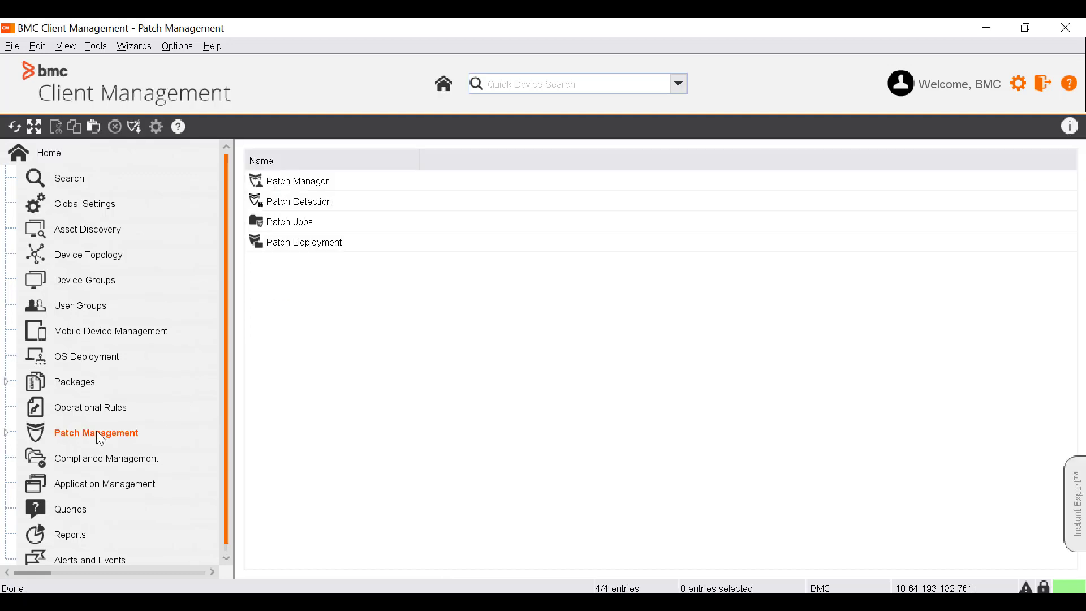
left_click(5, 433)
left_click(23, 452)
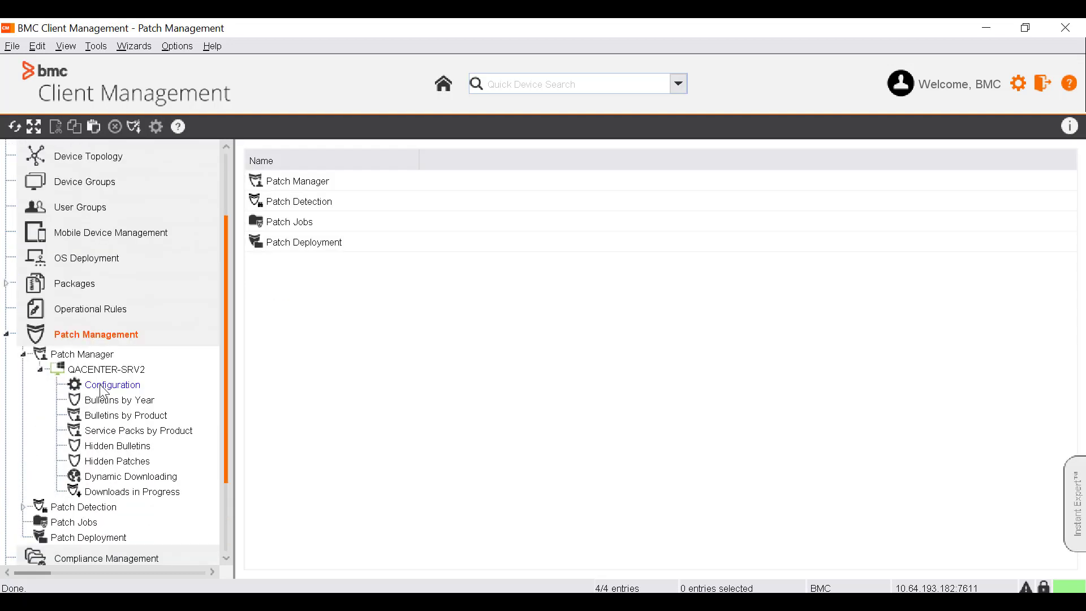
left_click(105, 386)
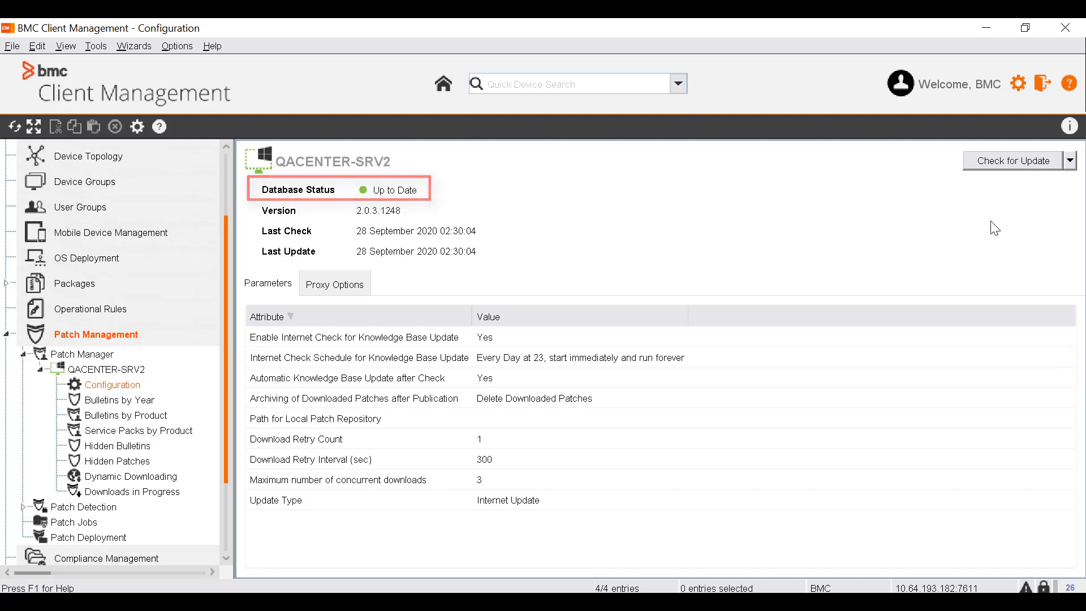
- Start a patch knowledge base Update from the Check for Update menu
left_click(1070, 163)
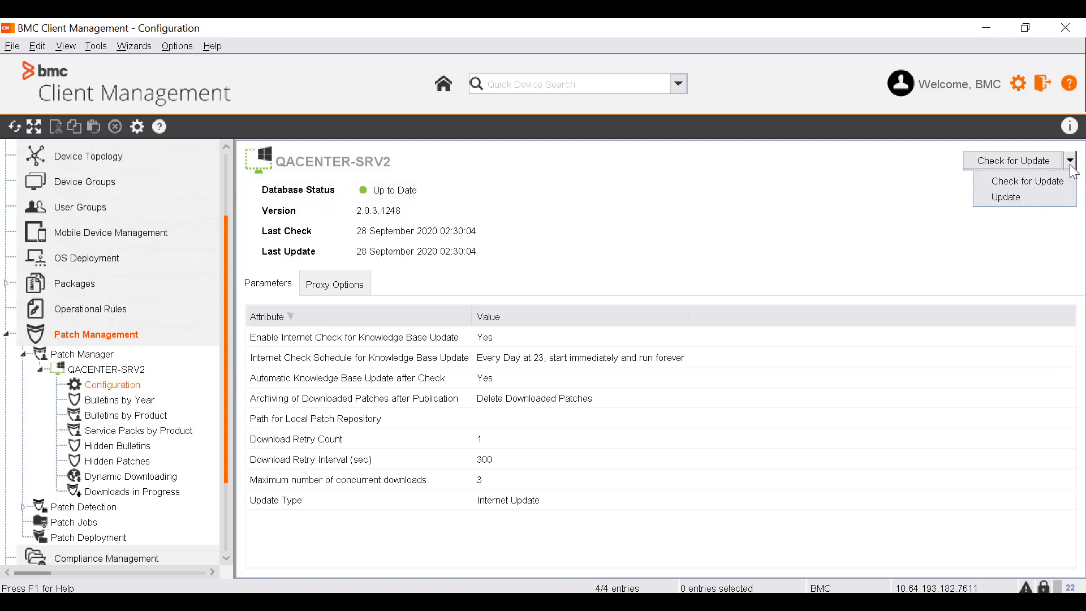
left_click(1024, 196)
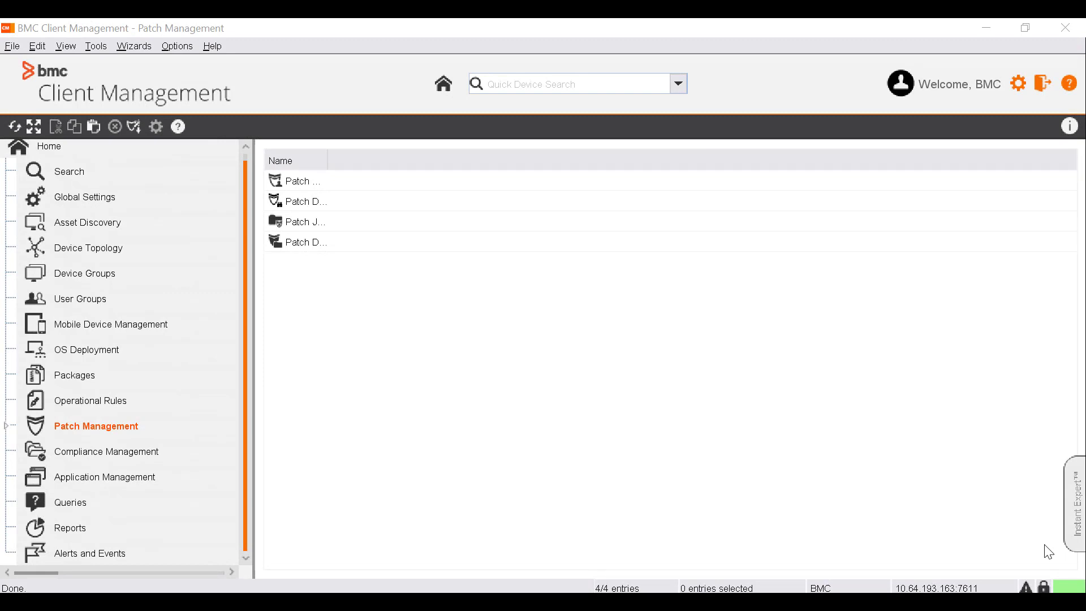
- Go to the Scanned Devices list under Patch Detection
left_click(8, 425)
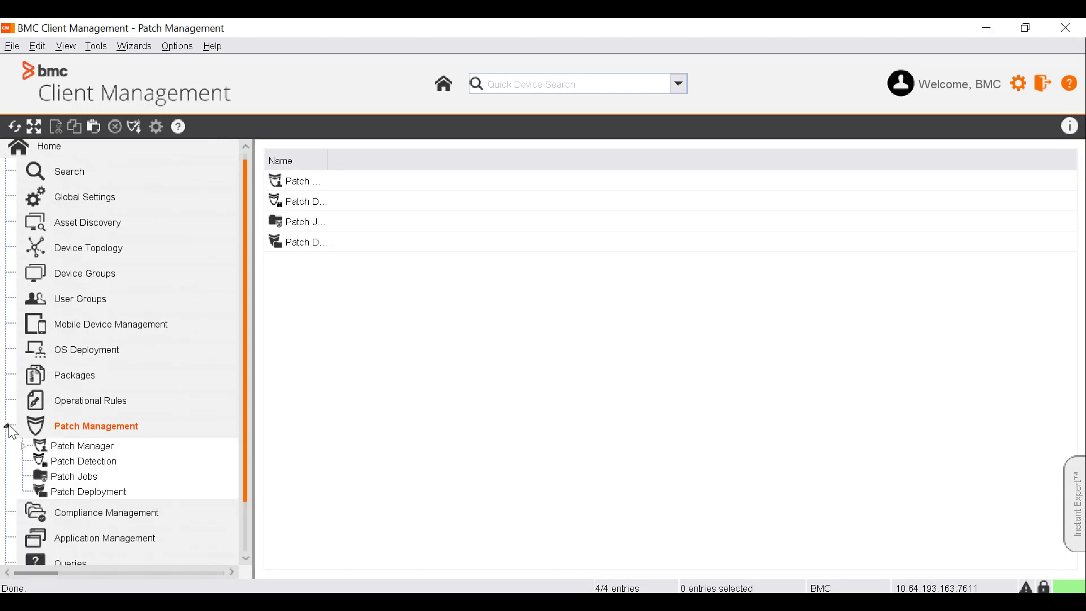
scroll(13, 432, "down", 1)
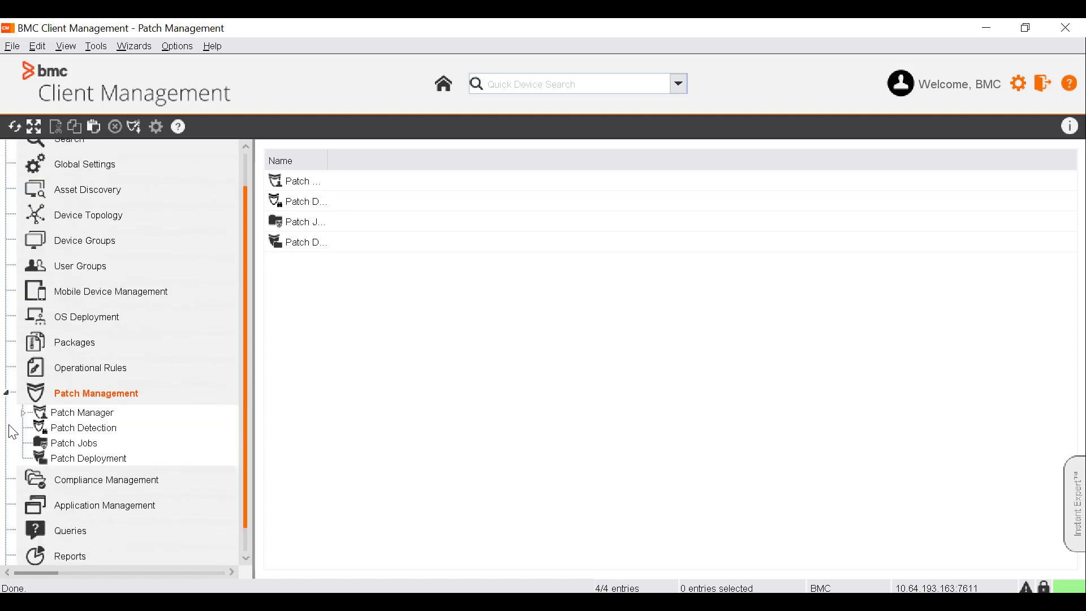
left_click(49, 428)
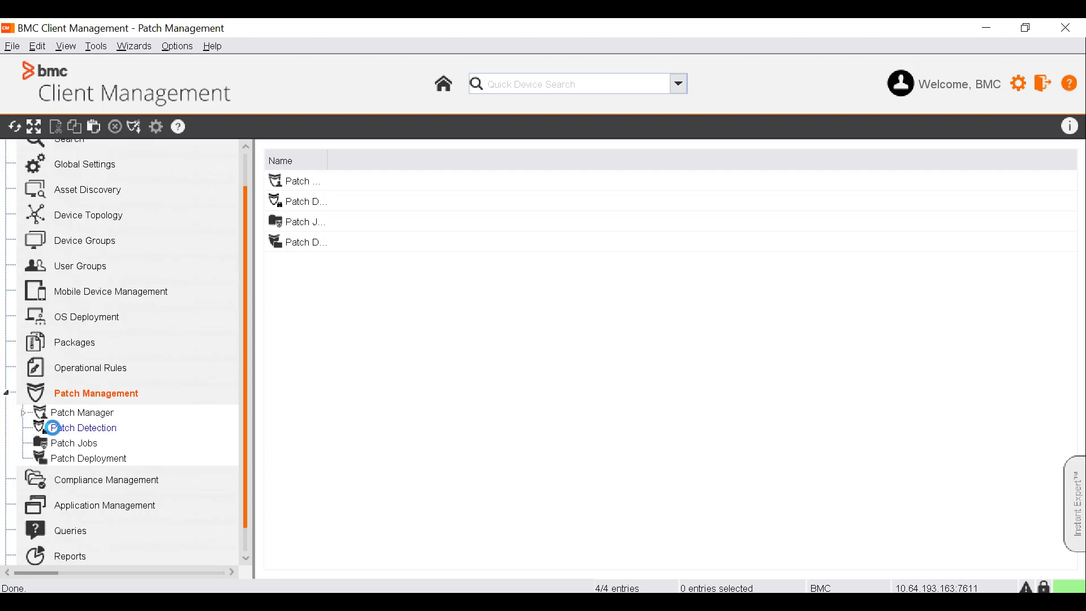
left_click(23, 428)
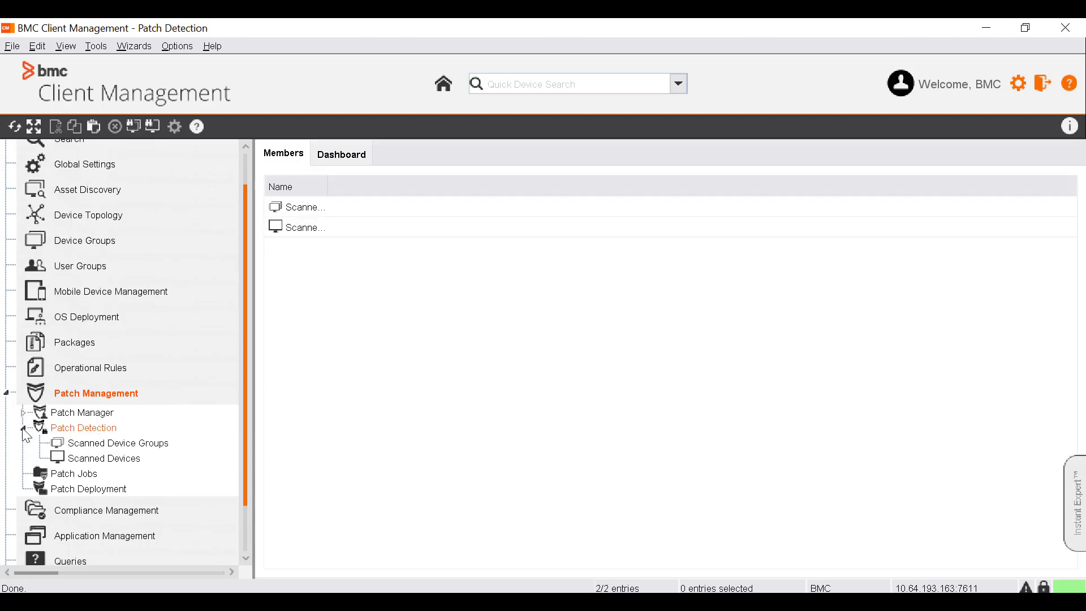
left_click(103, 459)
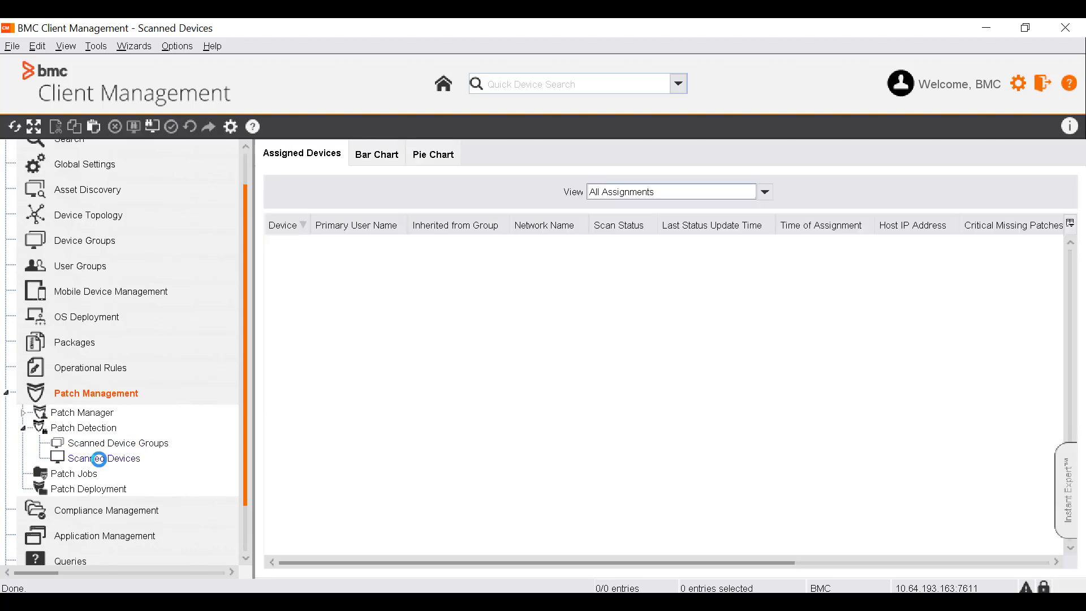
- Choose Scan Device and pick VW-ISR-DOMQA006 from all devices
right_click(369, 263)
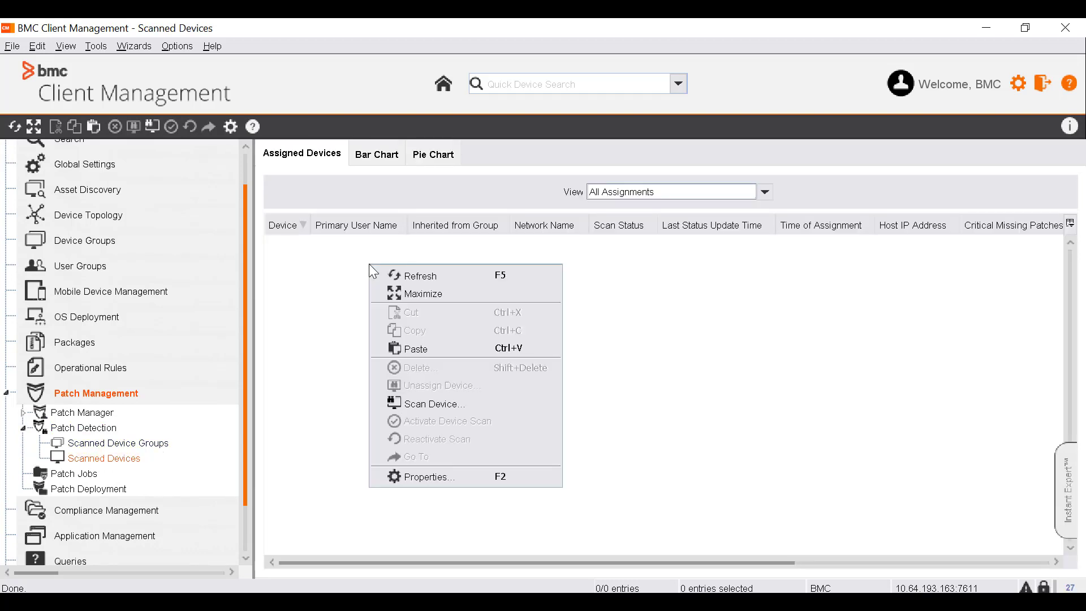
left_click(435, 403)
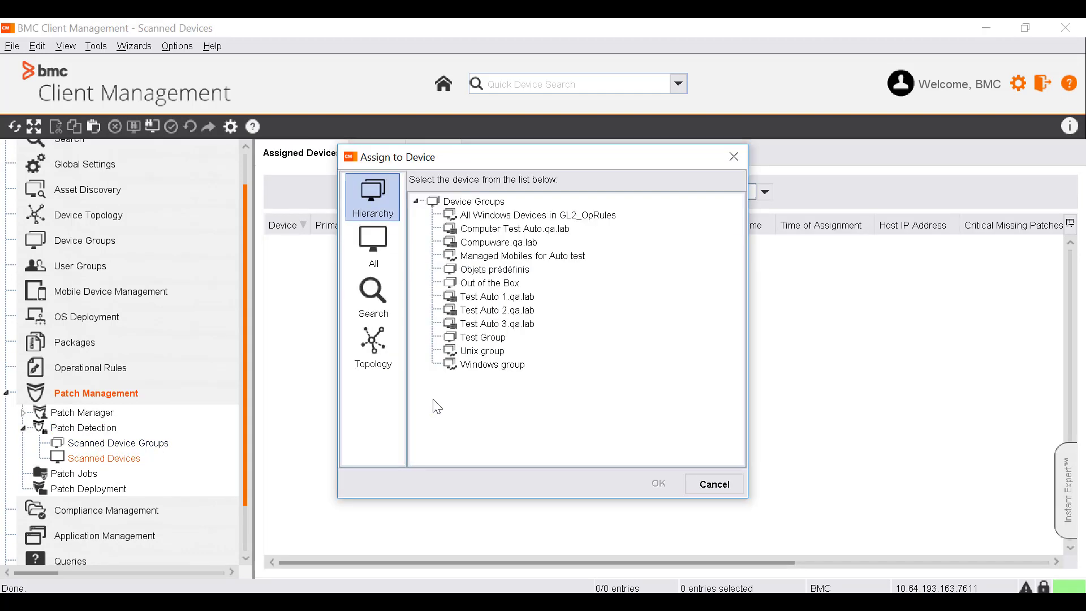
left_click(379, 257)
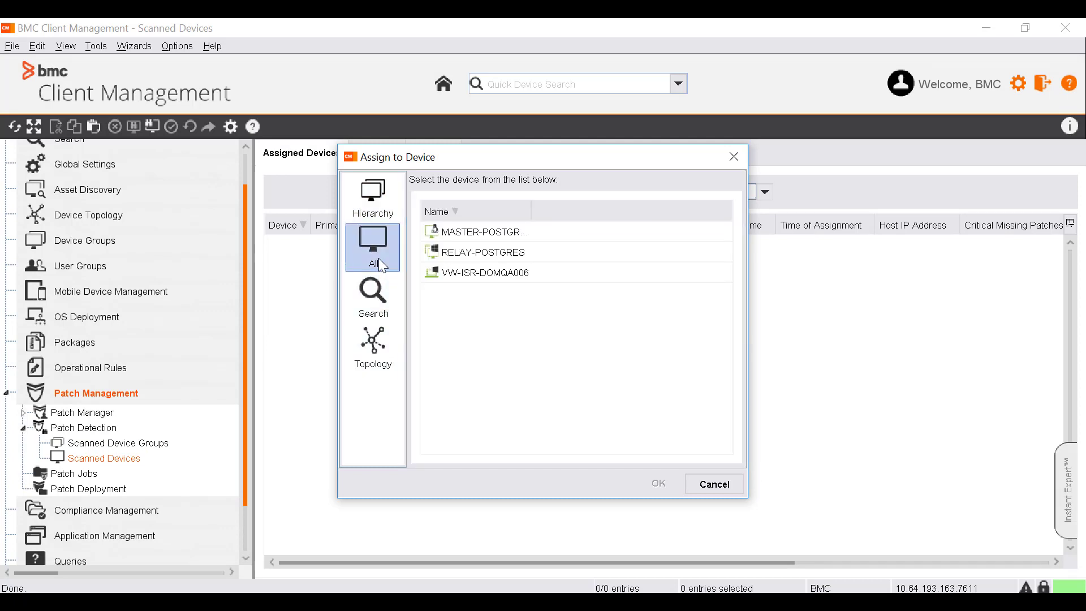
left_click(456, 273)
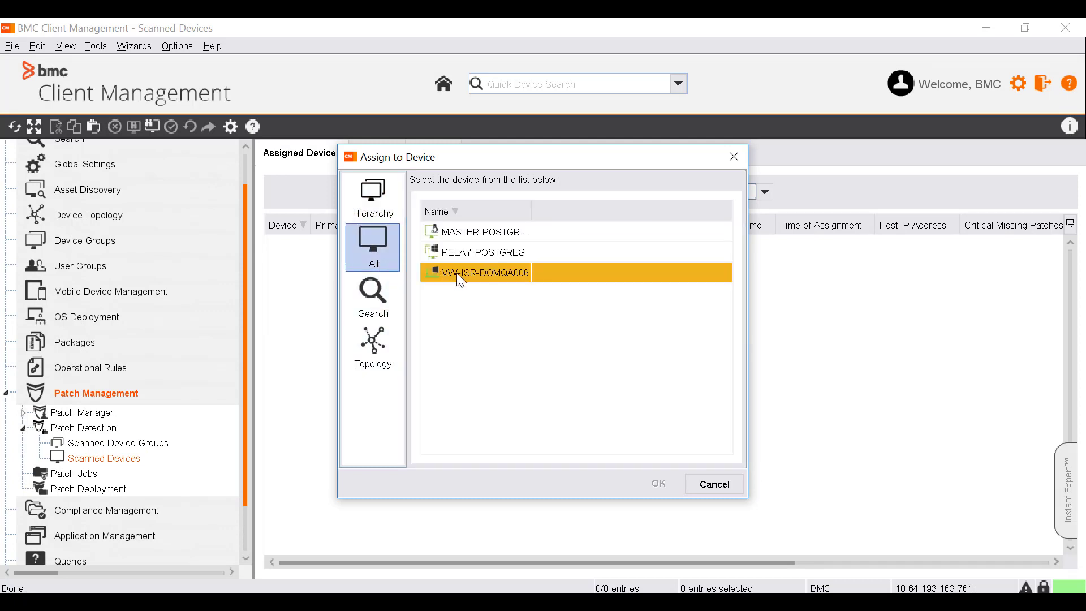
- Scan VW-ISR-DOMQA006 right now, then expand it to show its patch categories
left_click(658, 485)
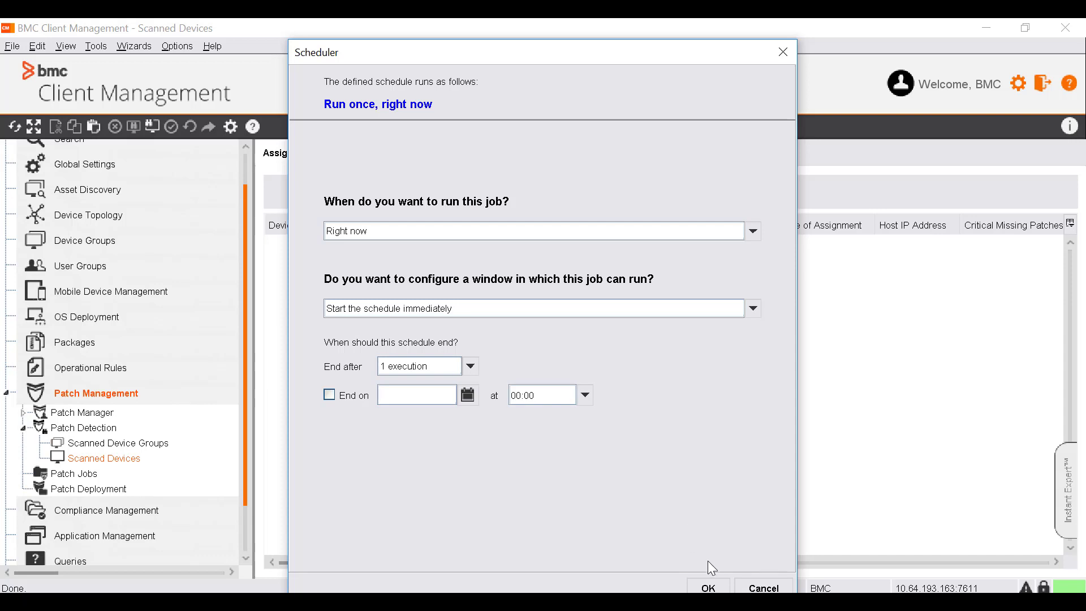
left_click(714, 586)
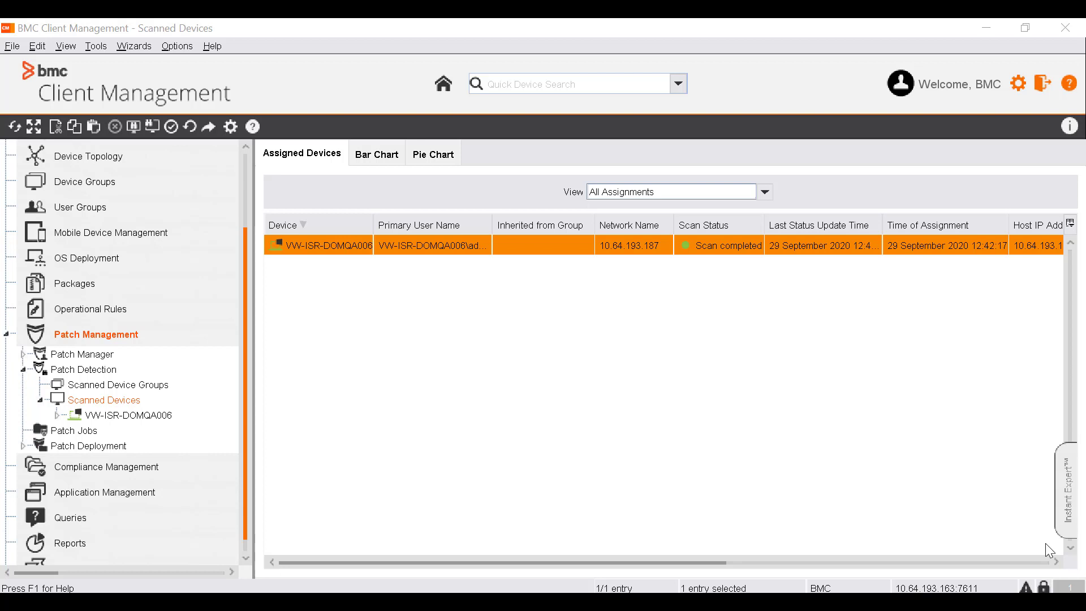
key("Return")
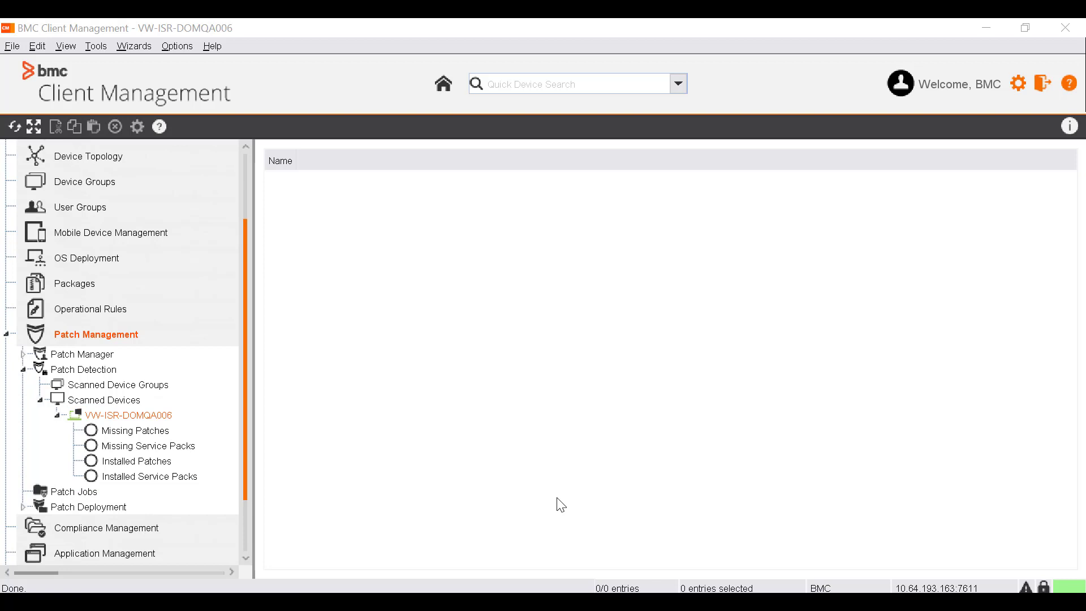
- View VW-ISR-DOMQA006's installed patches, then its 13 missing patches
left_click(161, 466)
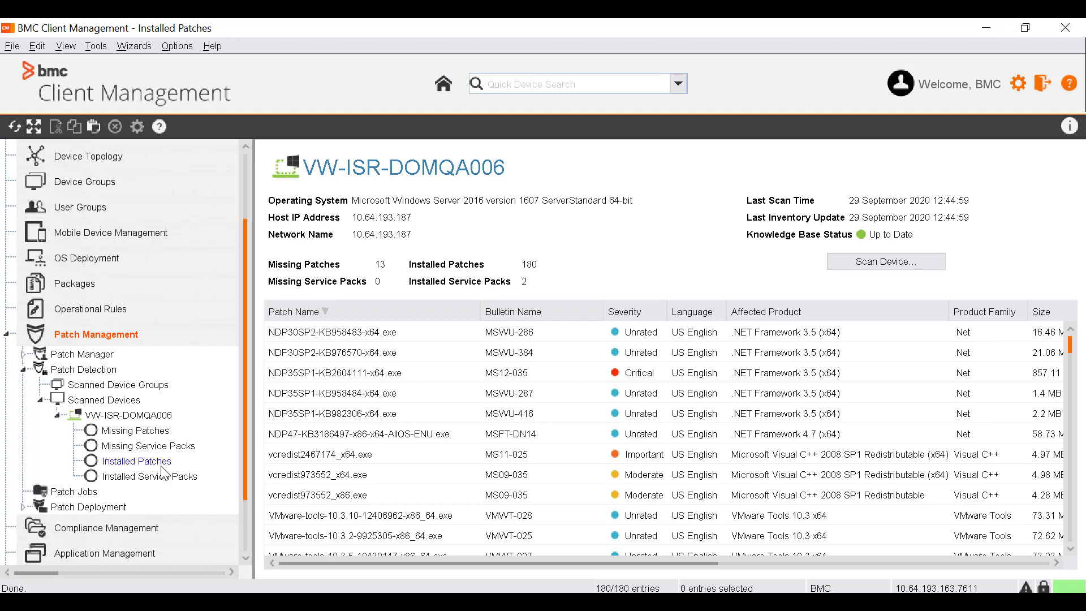
left_click(162, 433)
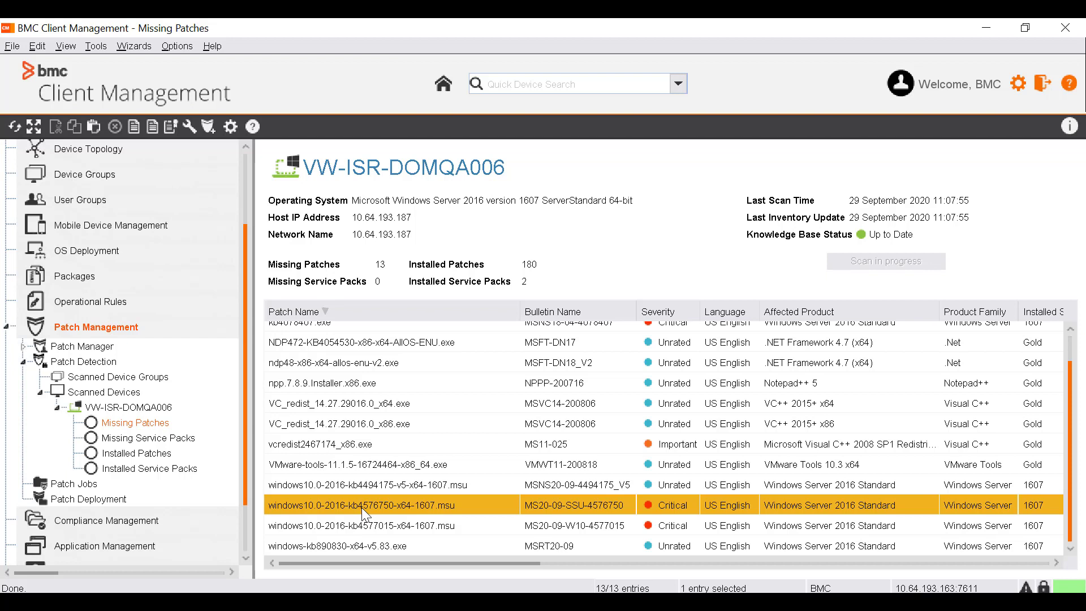
- Fix patch MS20-09-SSU-4576750 into a new patch group 'Windows update', deploying immediately
right_click(364, 514)
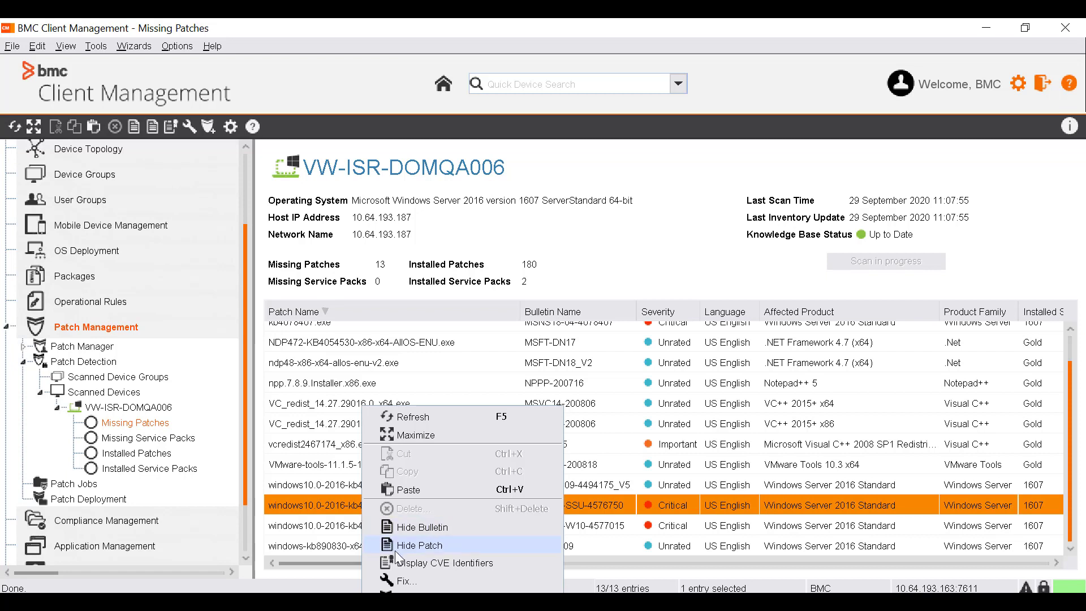
left_click(415, 577)
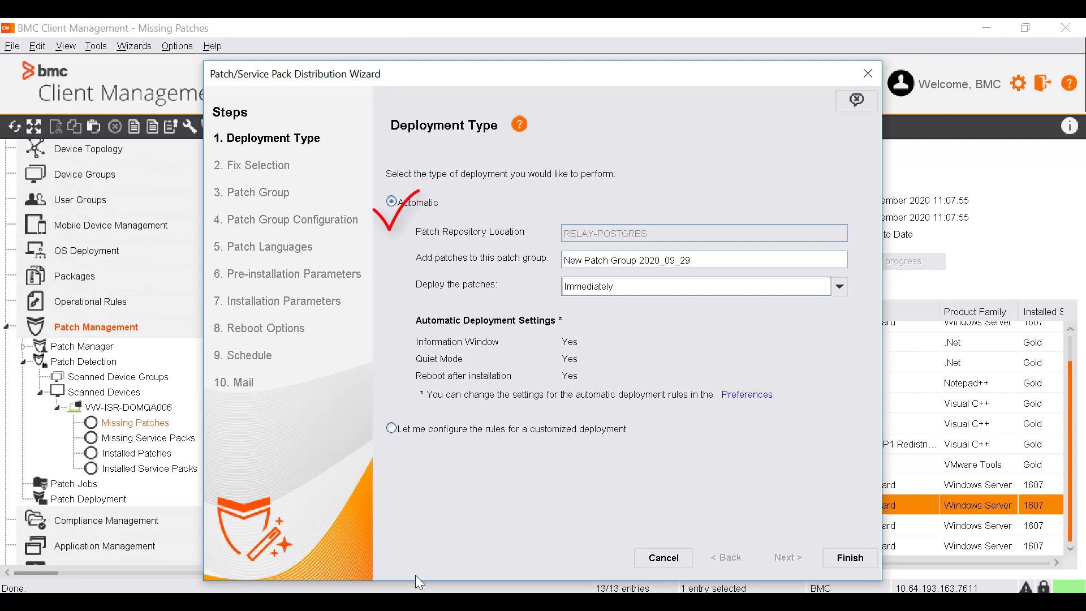
left_click_drag(692, 260, 555, 260)
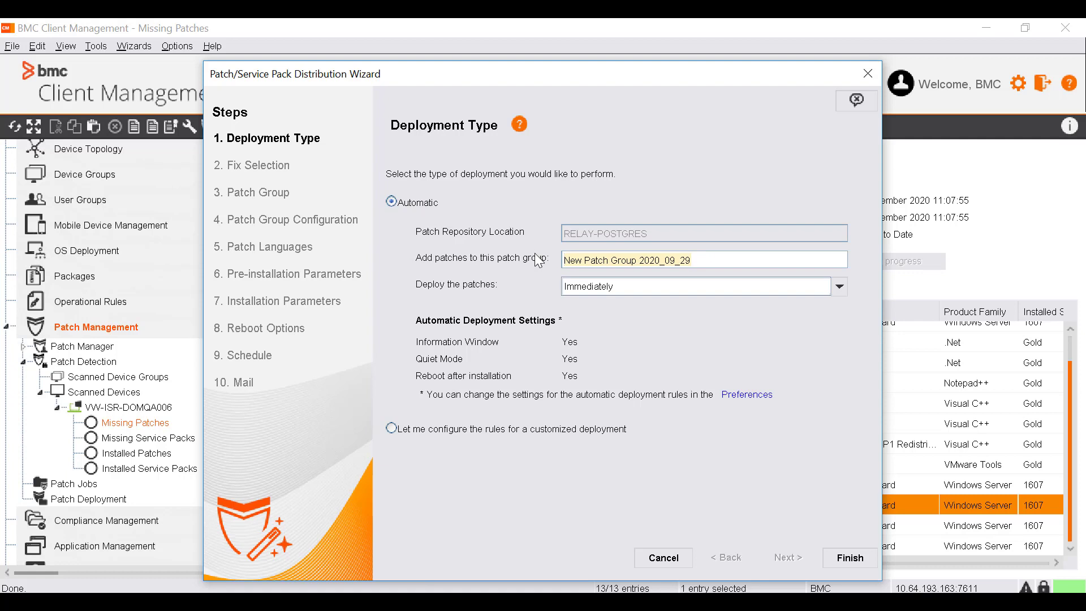
type("Windows update")
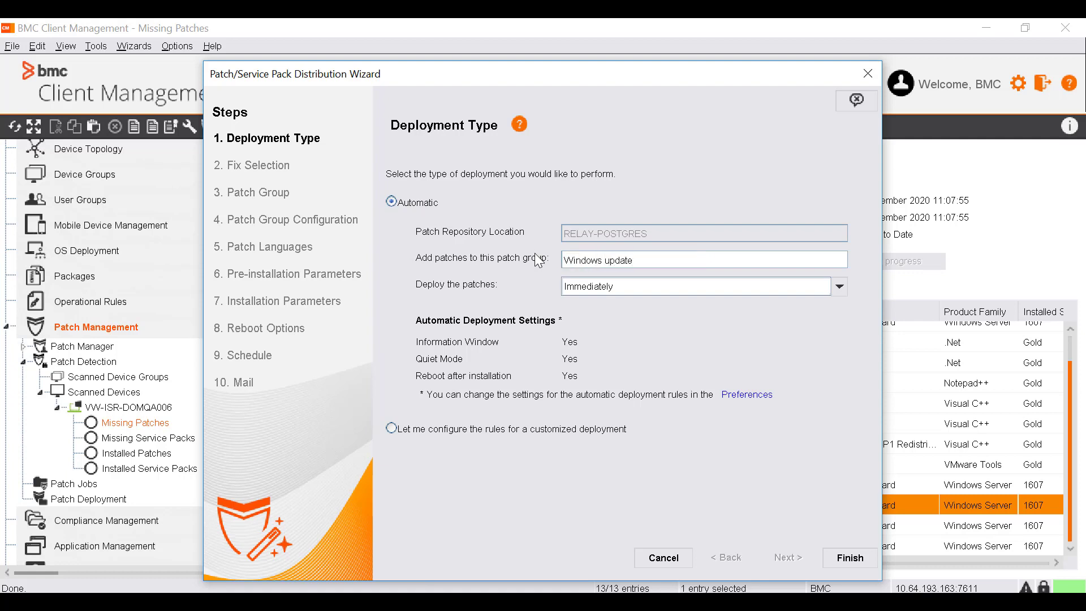
left_click(598, 292)
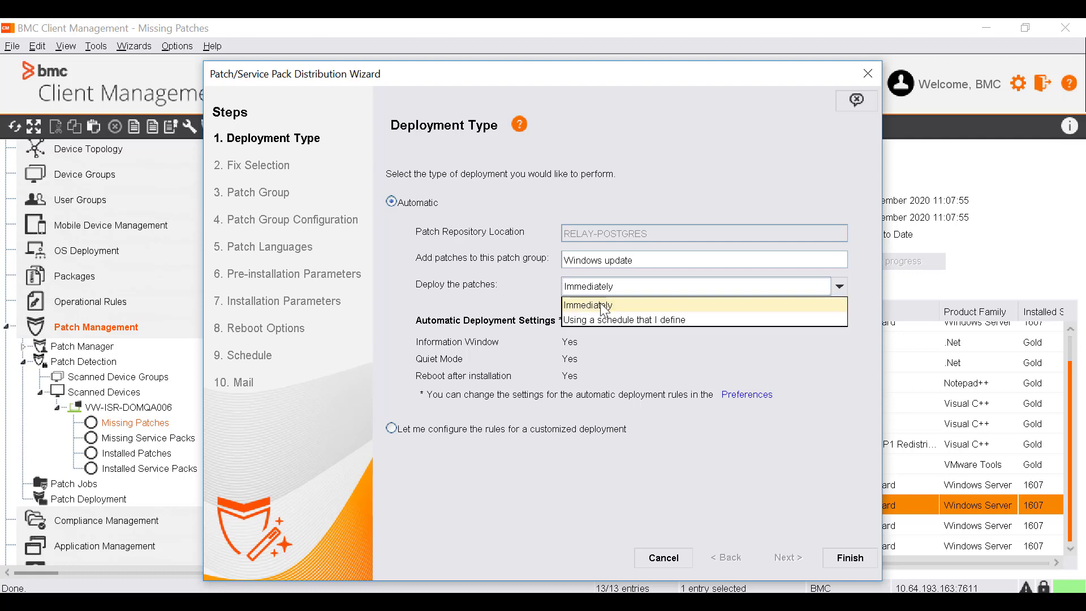
left_click(599, 303)
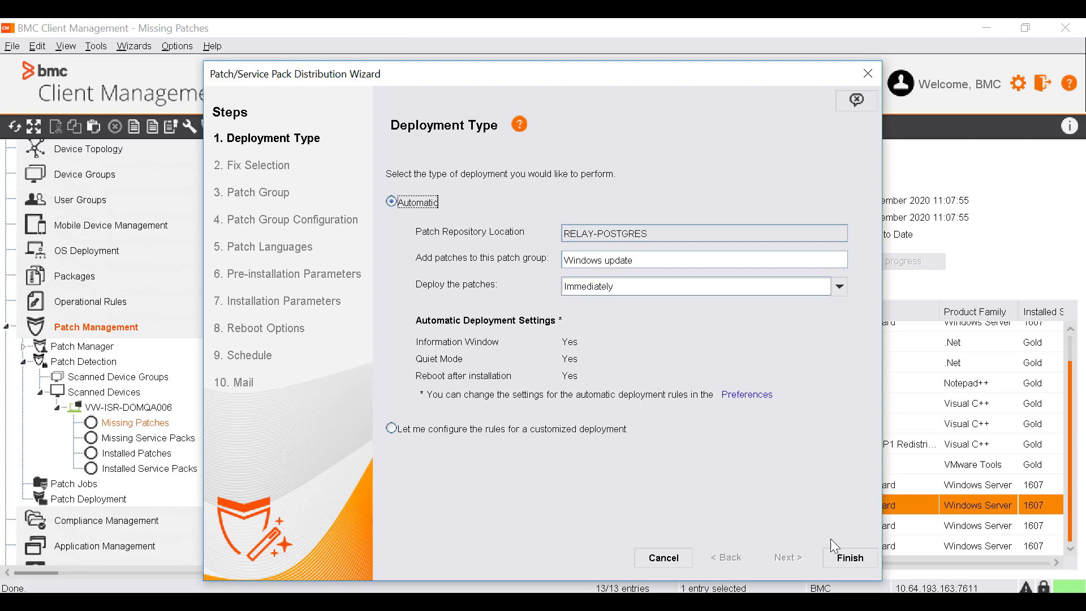
left_click(846, 555)
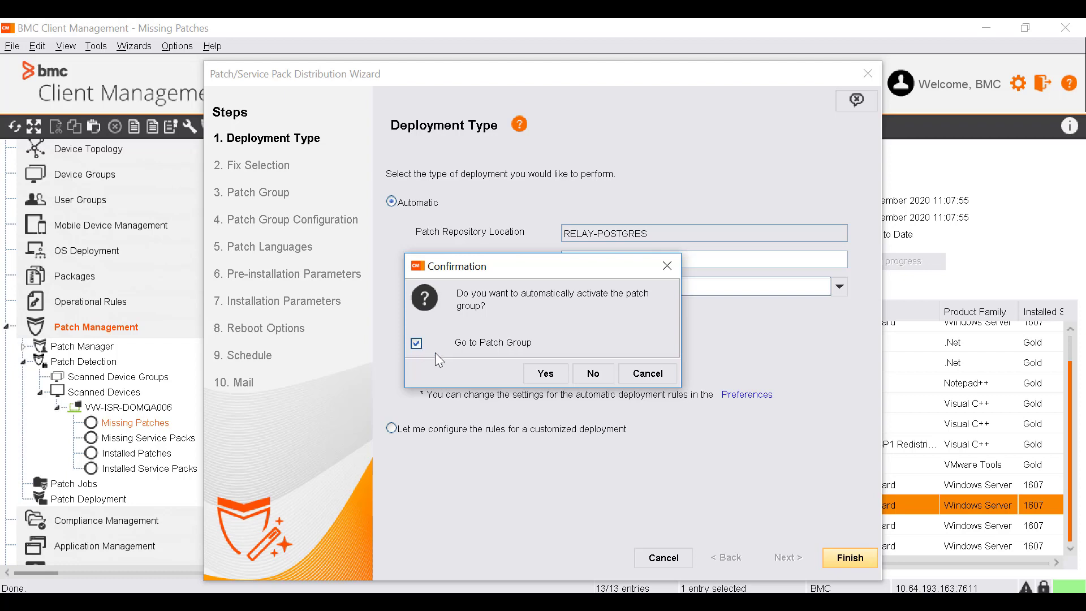
- Confirm activating the Windows update patch group and go to it
left_click(545, 373)
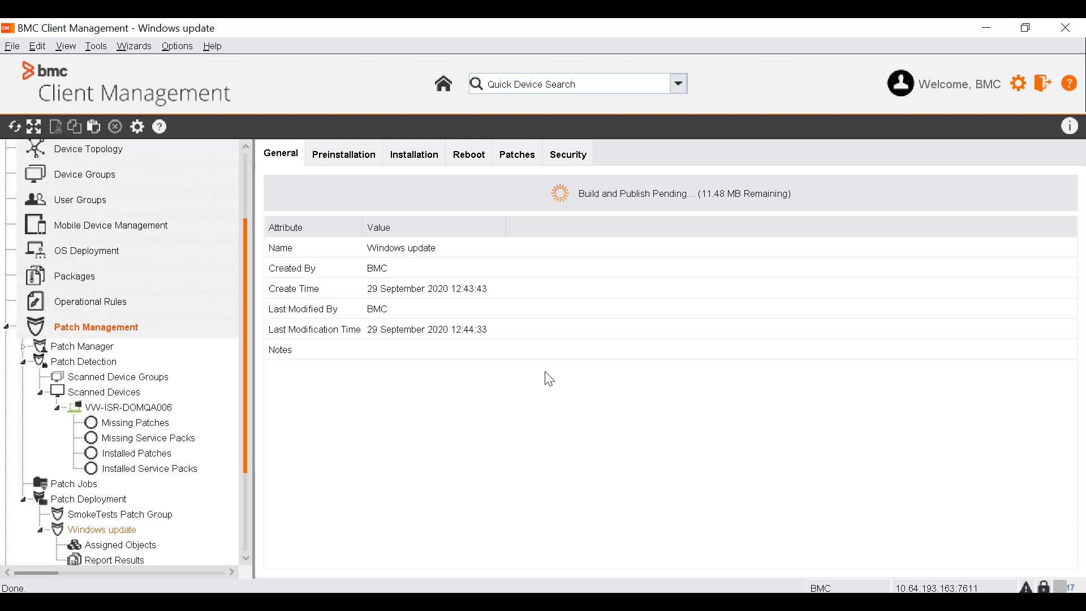
- Review the Windows update group's patches, assigned devices, and patches found on RELAY-POSTGRES
left_click(506, 154)
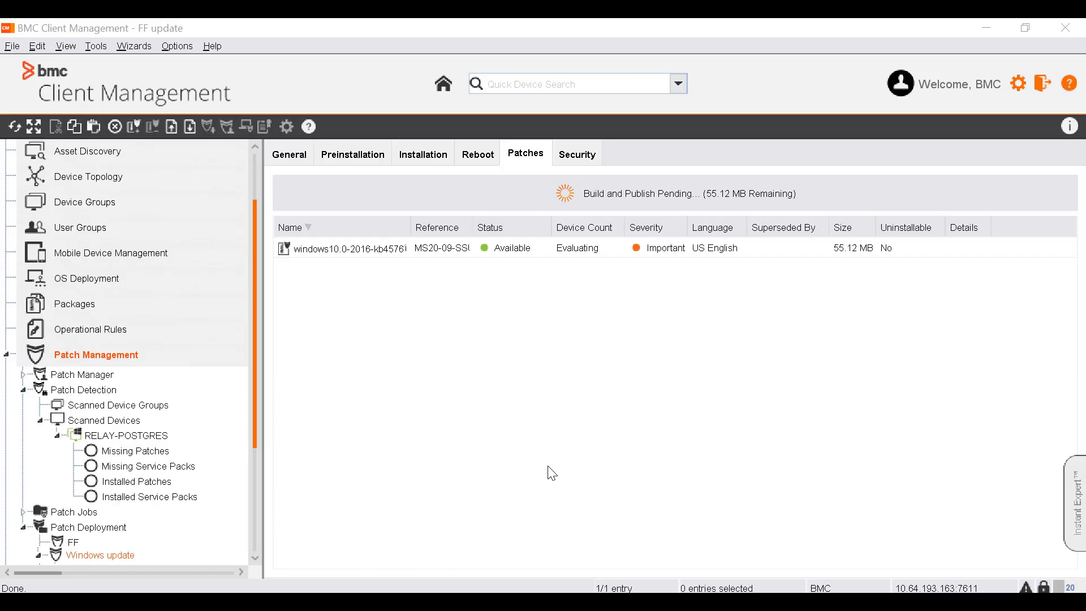
scroll(57, 455, "down", 3)
double_click(91, 459)
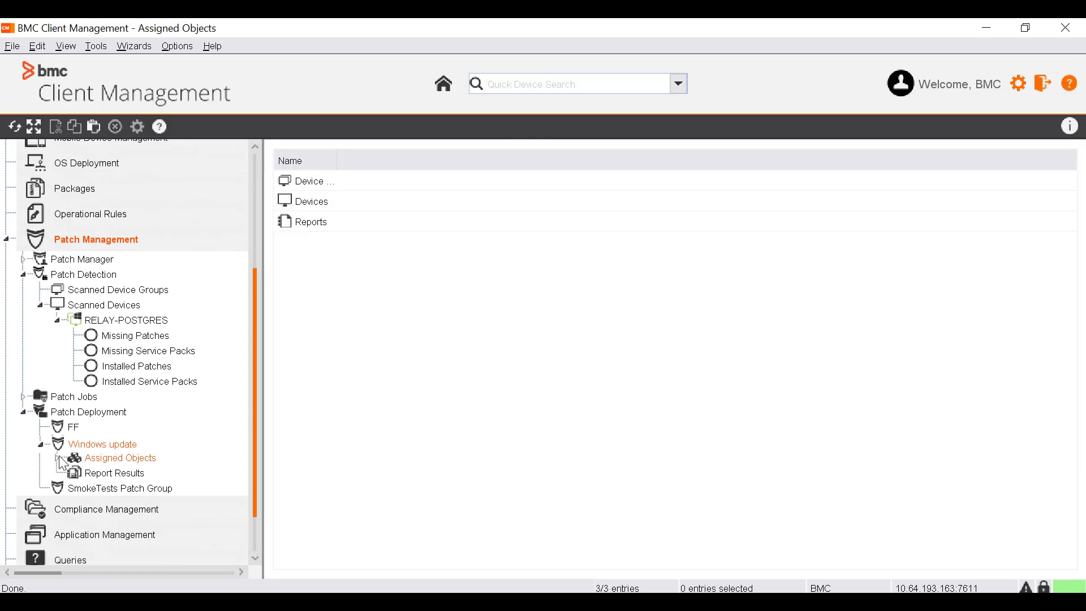
left_click(105, 488)
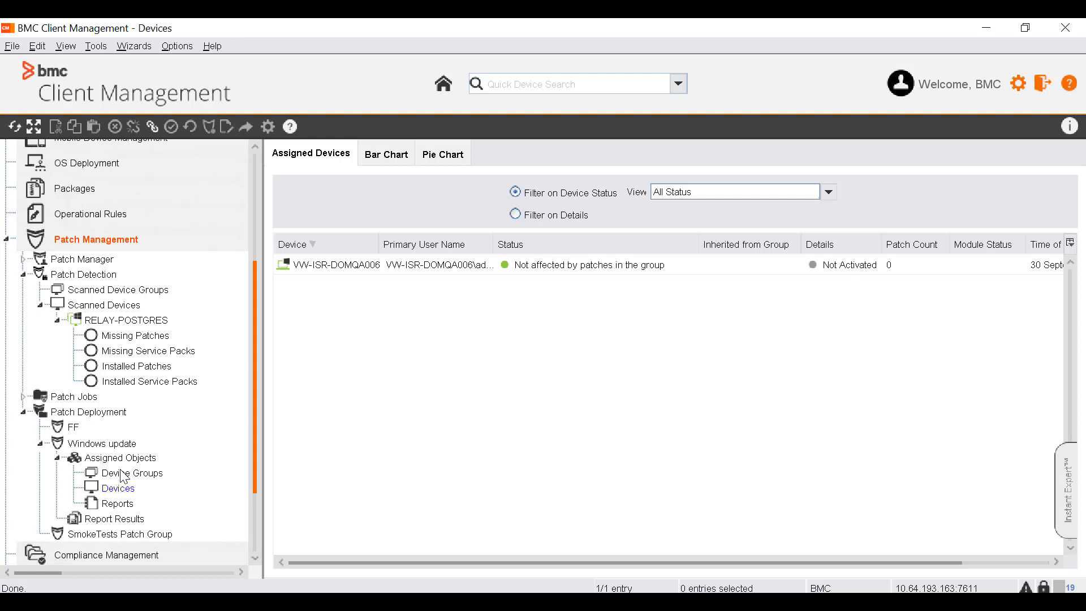
left_click(129, 366)
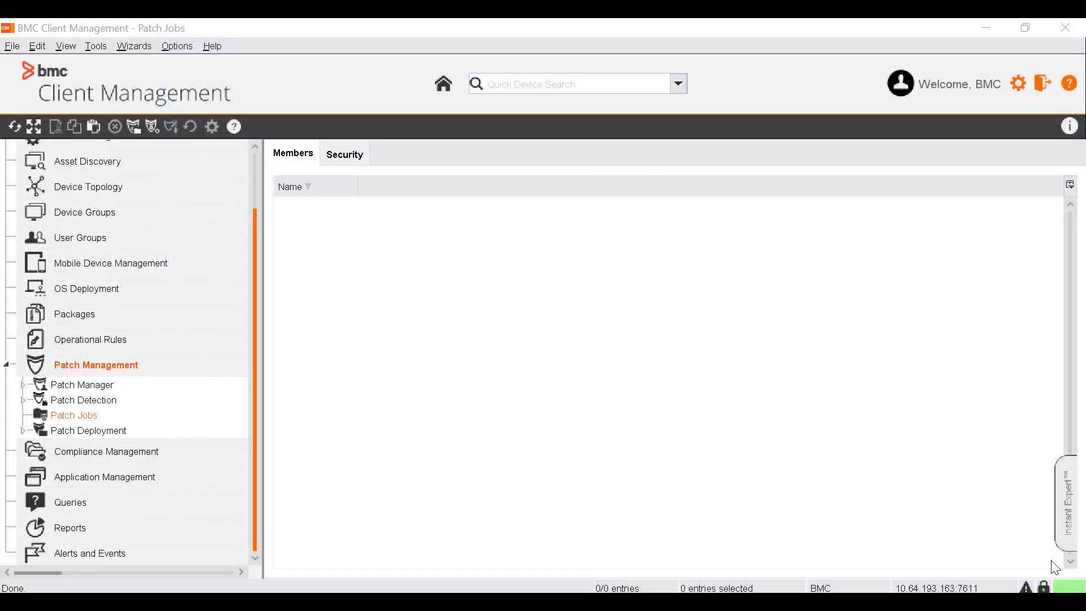
- Create a patch job named 'Update Patch Job' with Critical security patch criteria
left_click(86, 419)
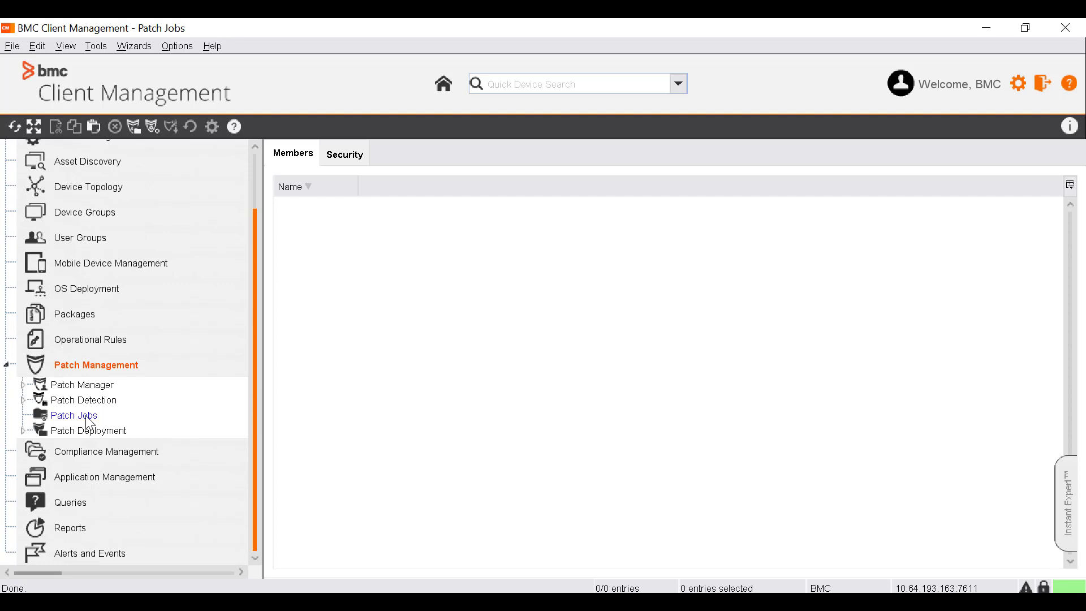
right_click(364, 316)
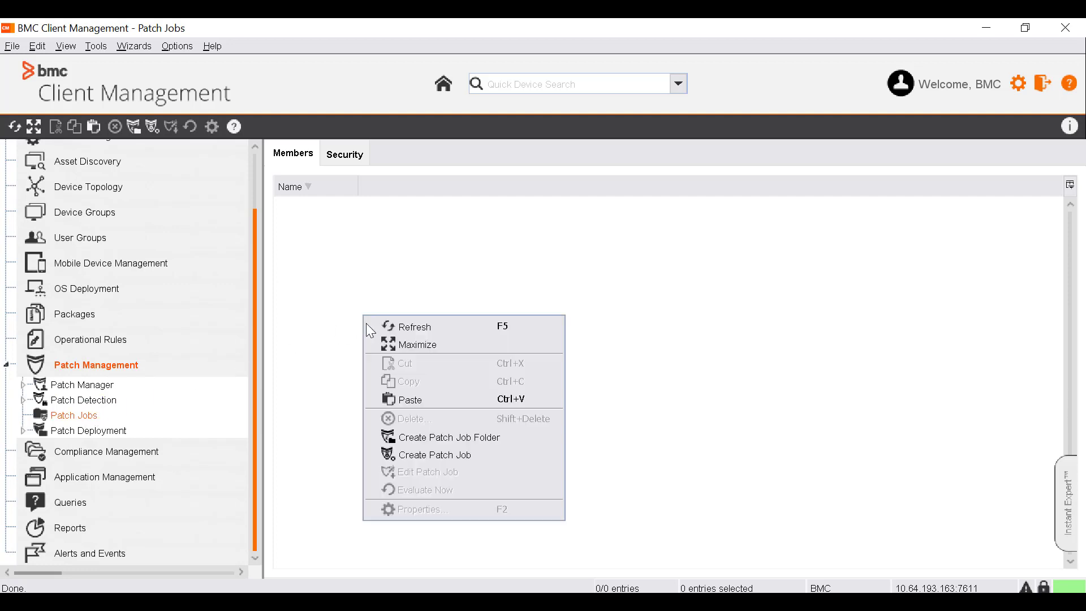
left_click(428, 454)
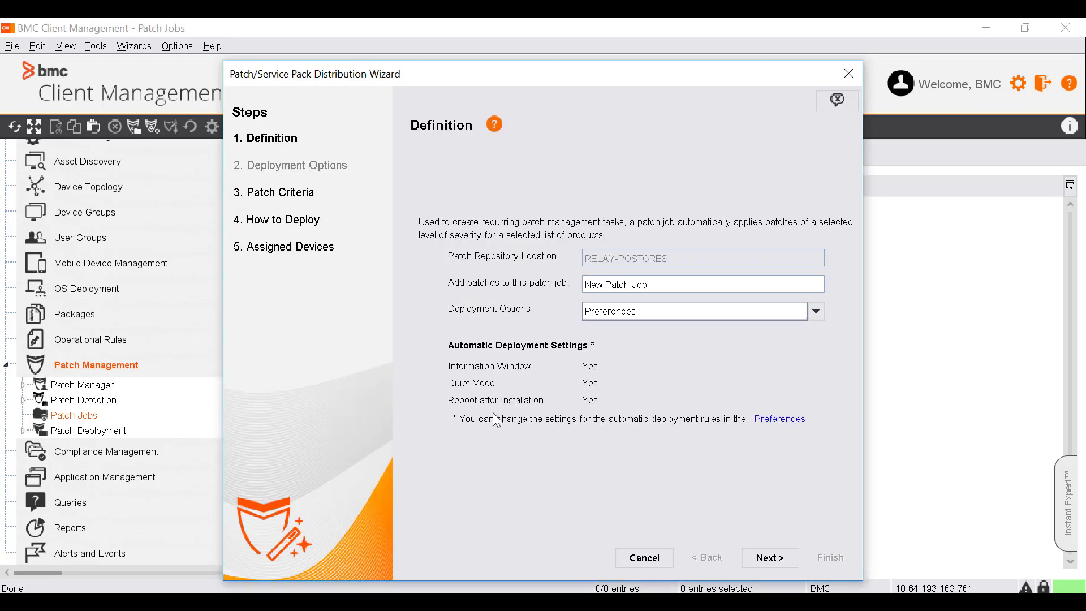
double_click(591, 283)
type("Update")
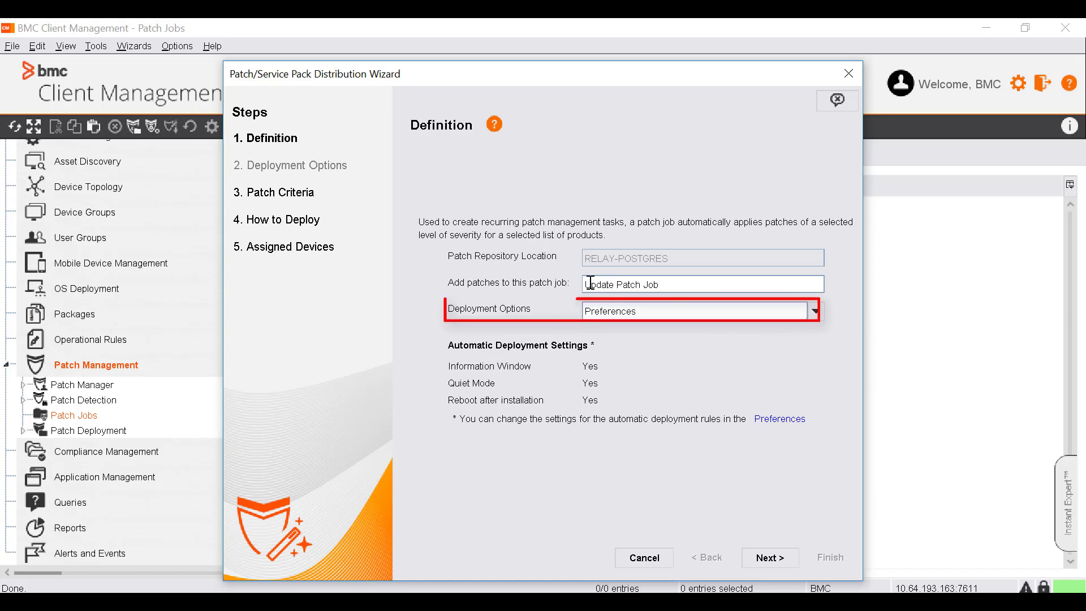
left_click(772, 558)
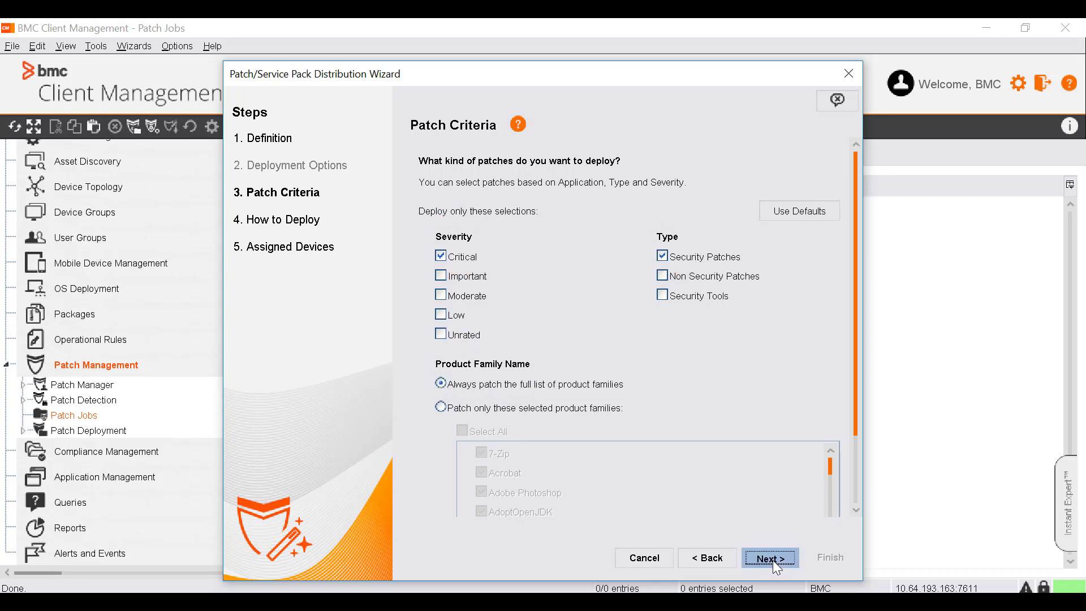
left_click(770, 558)
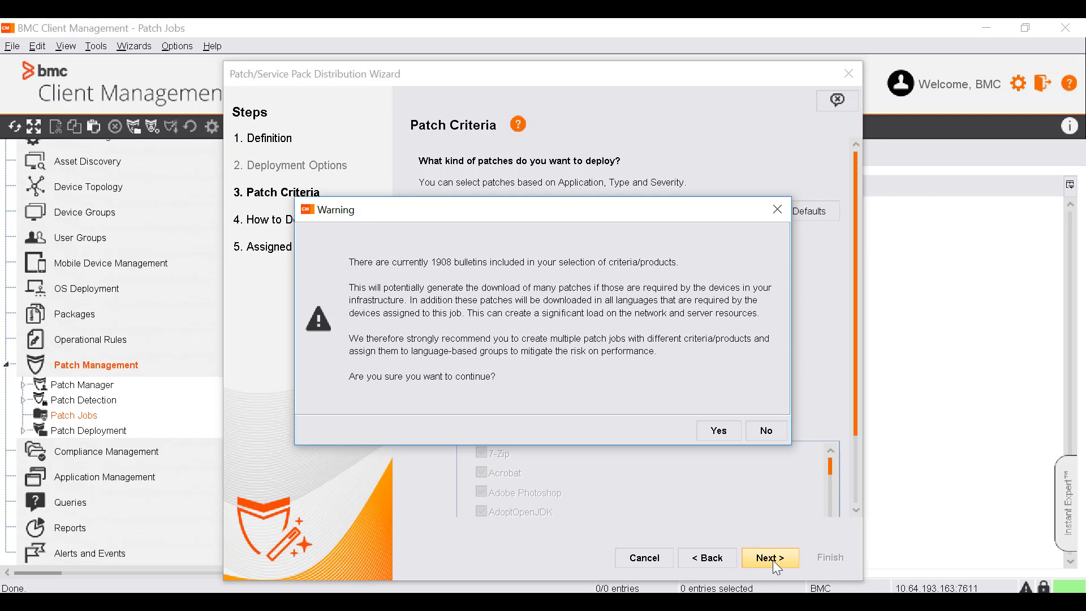
- Accept the bulletin warning and keep the monthly second-Wednesday 20:00 deployment schedule
left_click(720, 433)
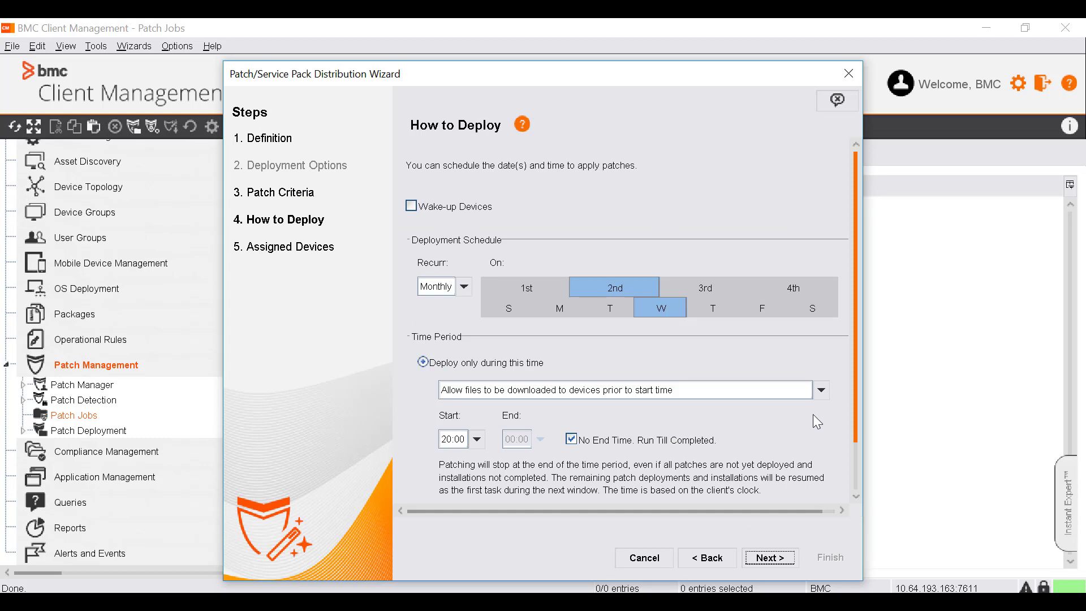
left_click_drag(856, 402, 859, 456)
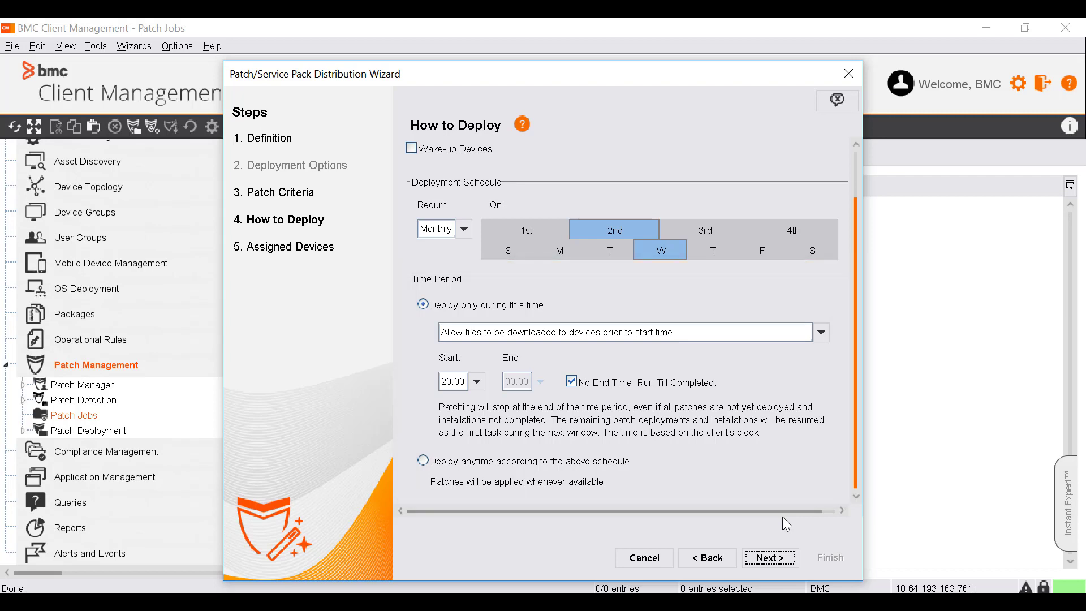
left_click(776, 559)
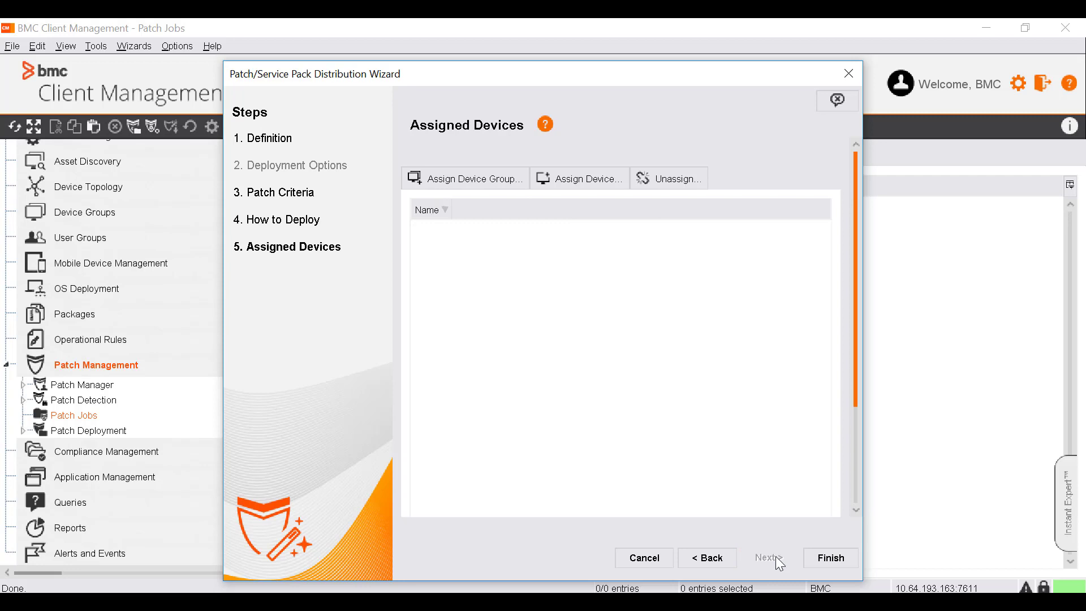
- Assign the device RELAY-POSTGRES to Update Patch Job and finish creating the job
left_click(590, 184)
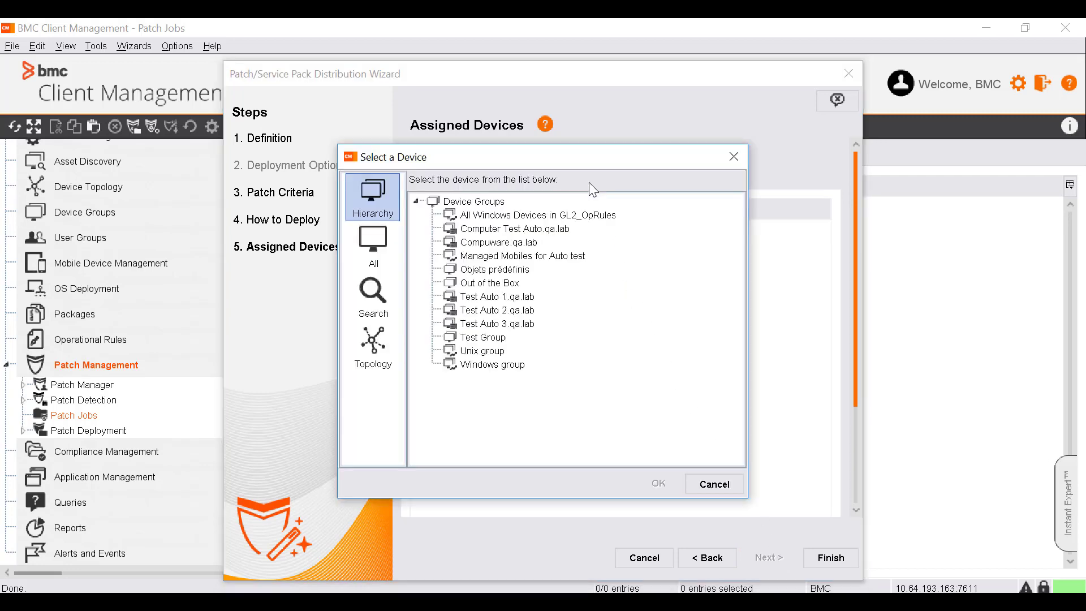
left_click(370, 240)
left_click(434, 250)
left_click(454, 236)
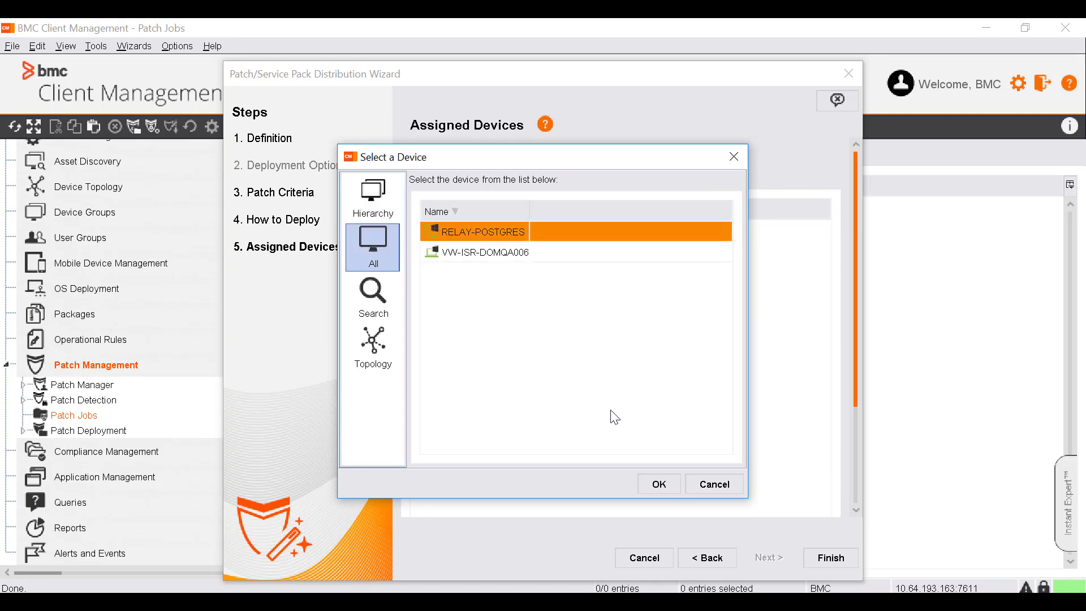
left_click(657, 484)
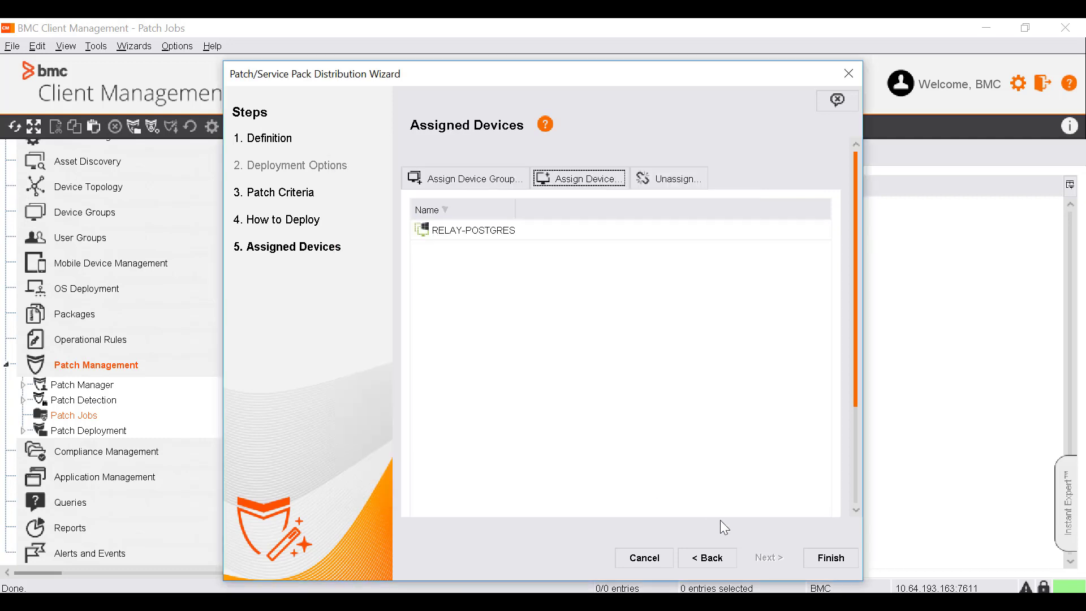
left_click(834, 562)
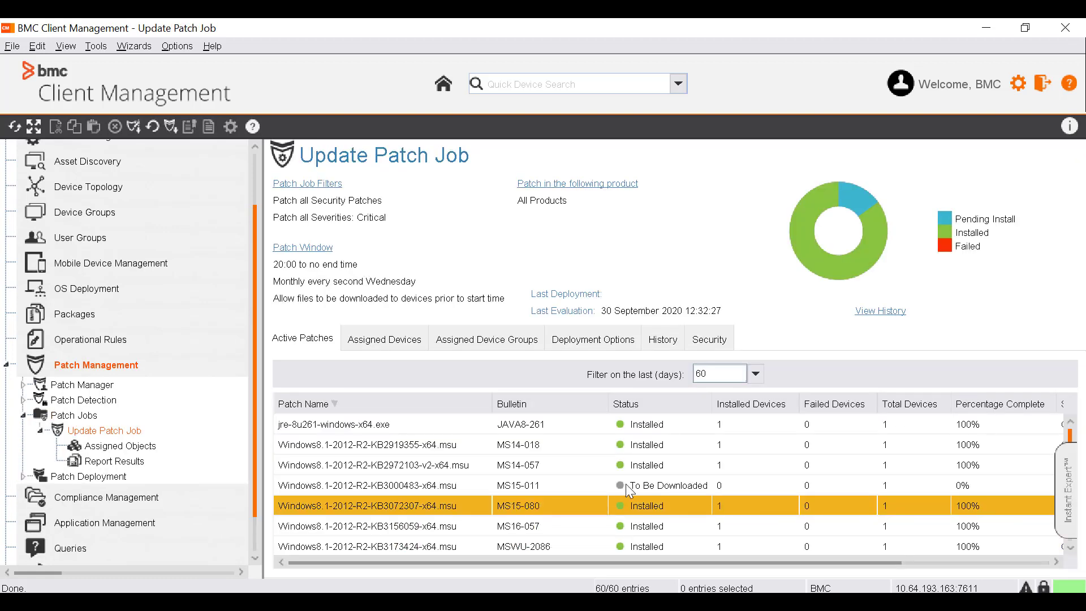
- Retry the failed downloads for the KB3000483 patch
right_click(564, 478)
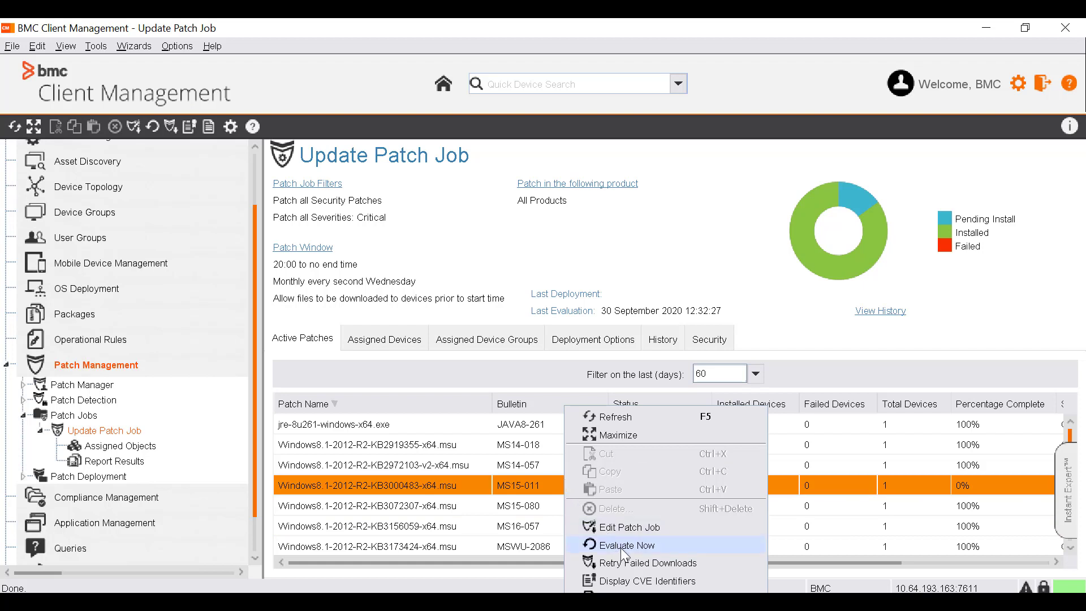
left_click(700, 562)
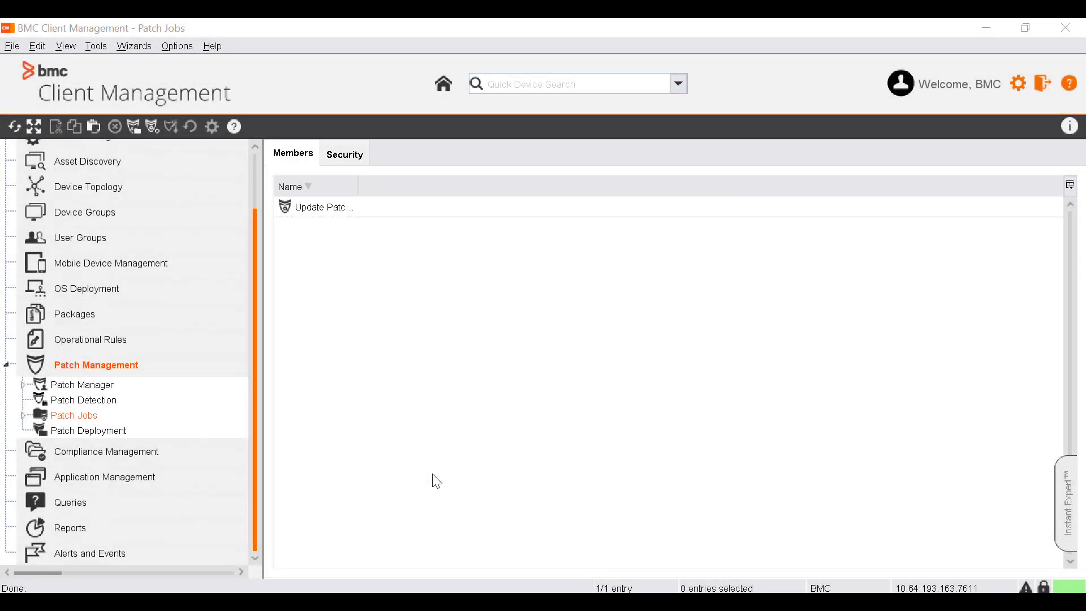
- Under Patch Jobs > Update Patch Job, assign the Patch Job History report to its Report Results
left_click(23, 415)
left_click(41, 431)
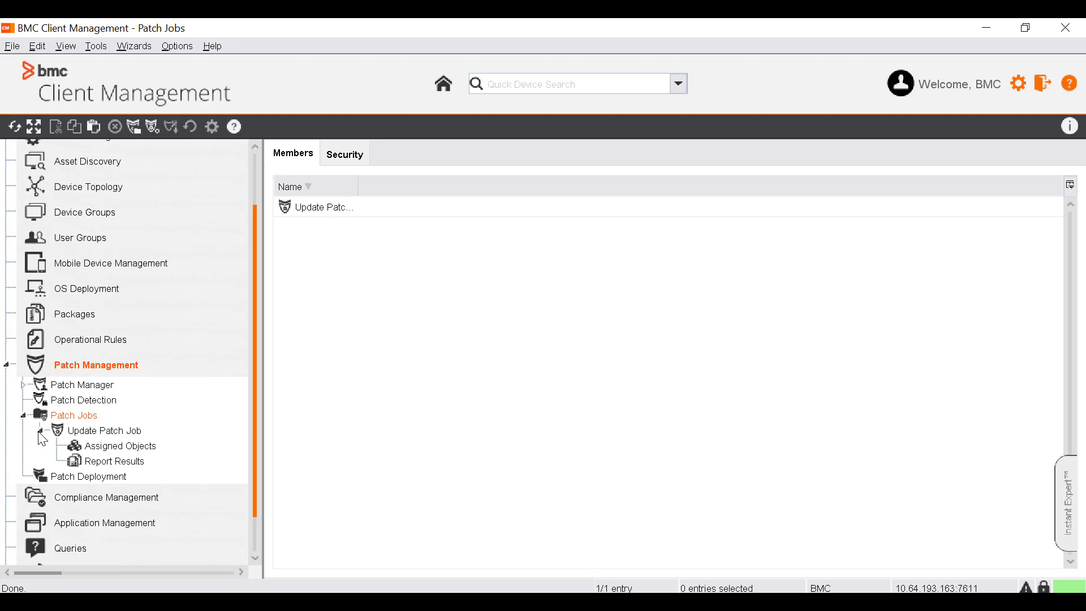
left_click(113, 464)
right_click(370, 250)
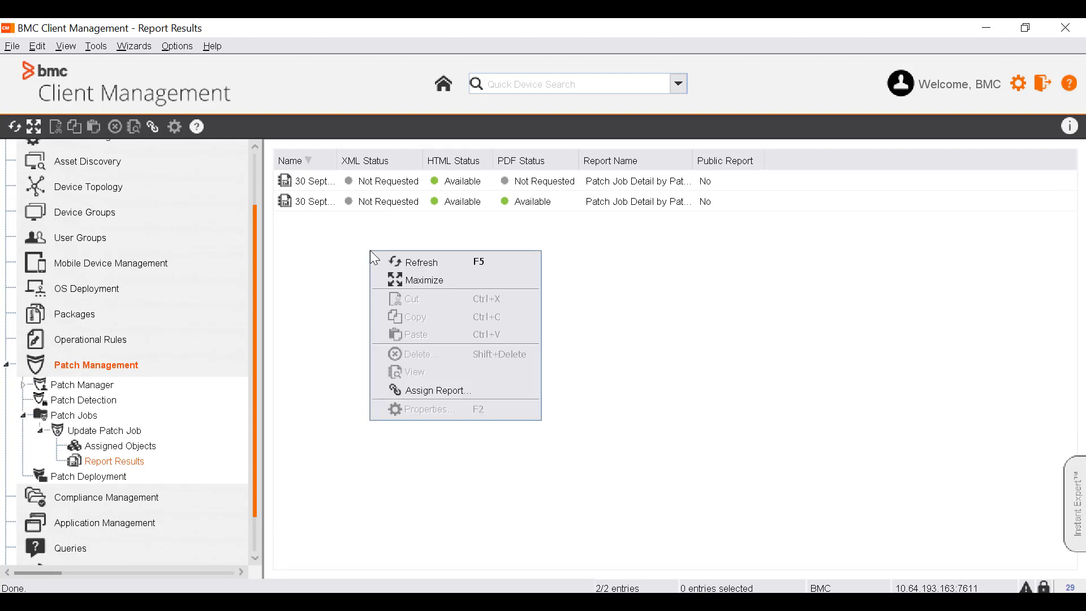
left_click(423, 391)
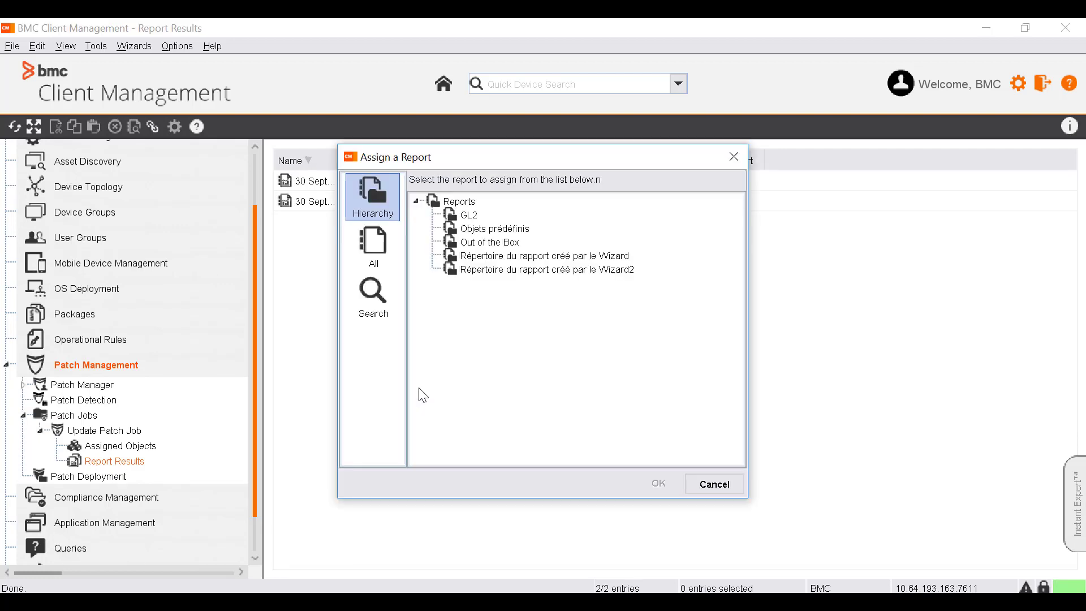
left_click(380, 237)
left_click(516, 335)
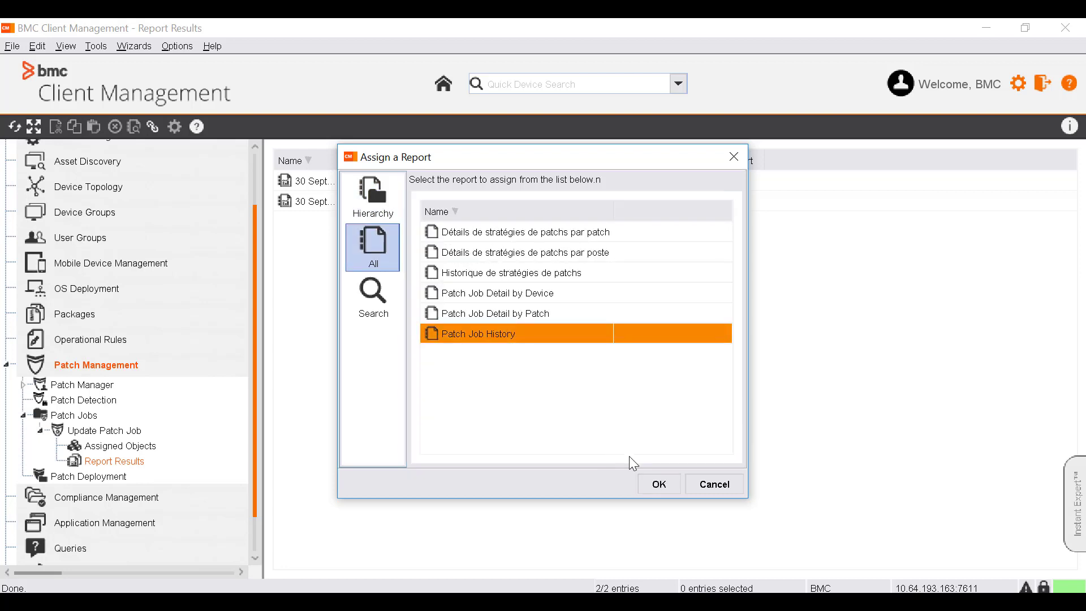
left_click(660, 484)
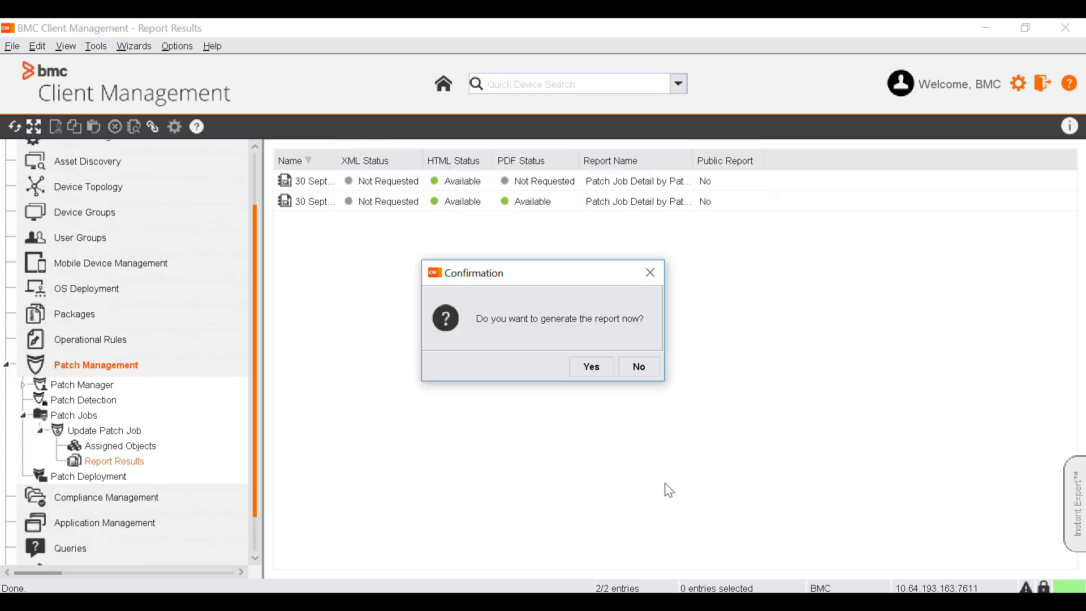
- Generate the Patch Job History report now in HTML and PDF, then choose to view it
left_click(595, 372)
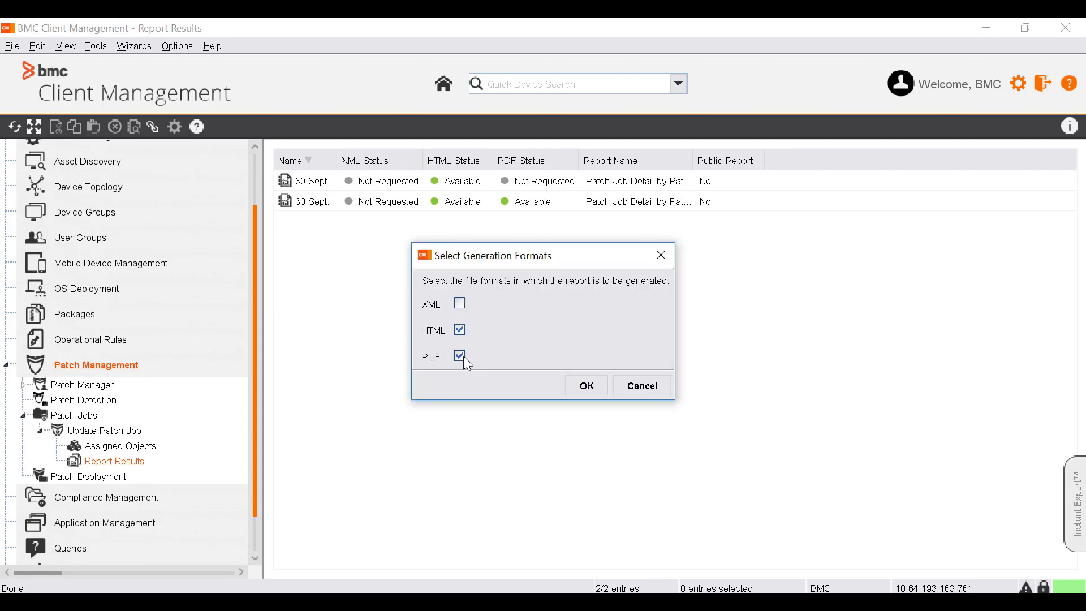
left_click(587, 385)
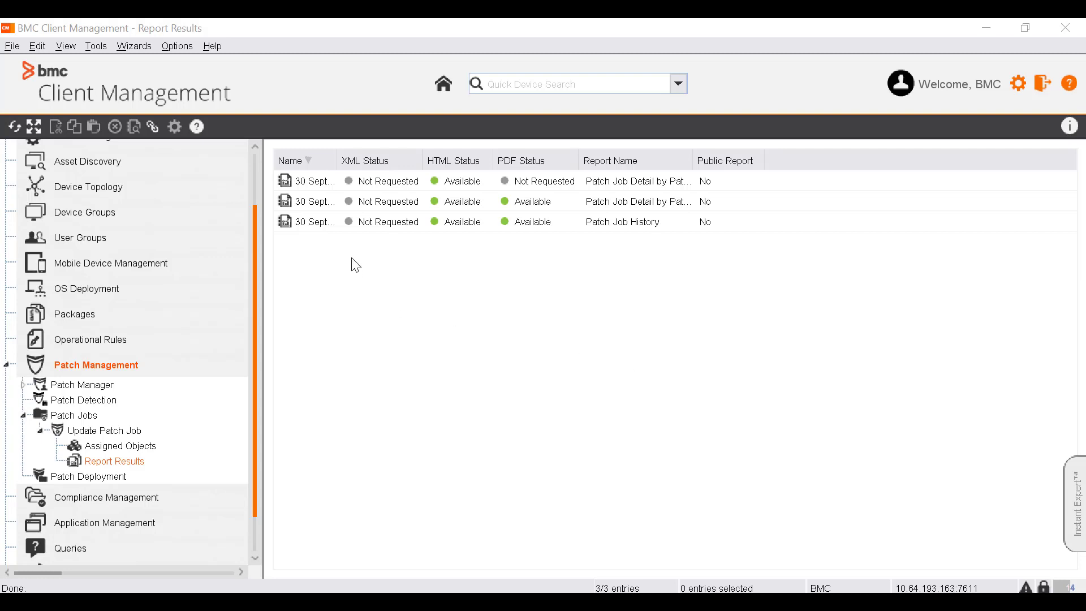
left_click(364, 224)
right_click(363, 225)
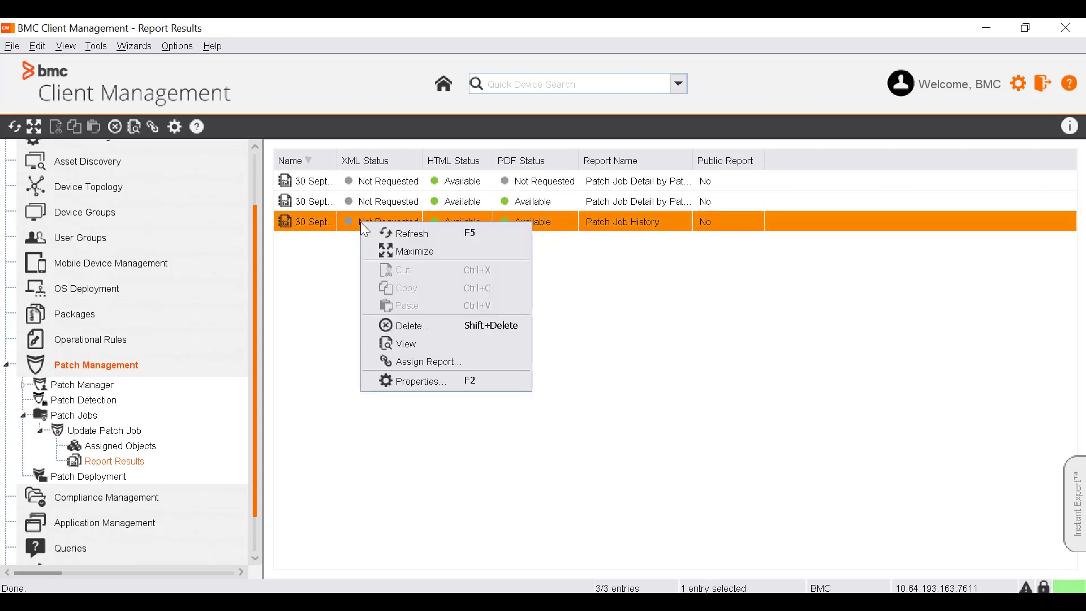
left_click(404, 343)
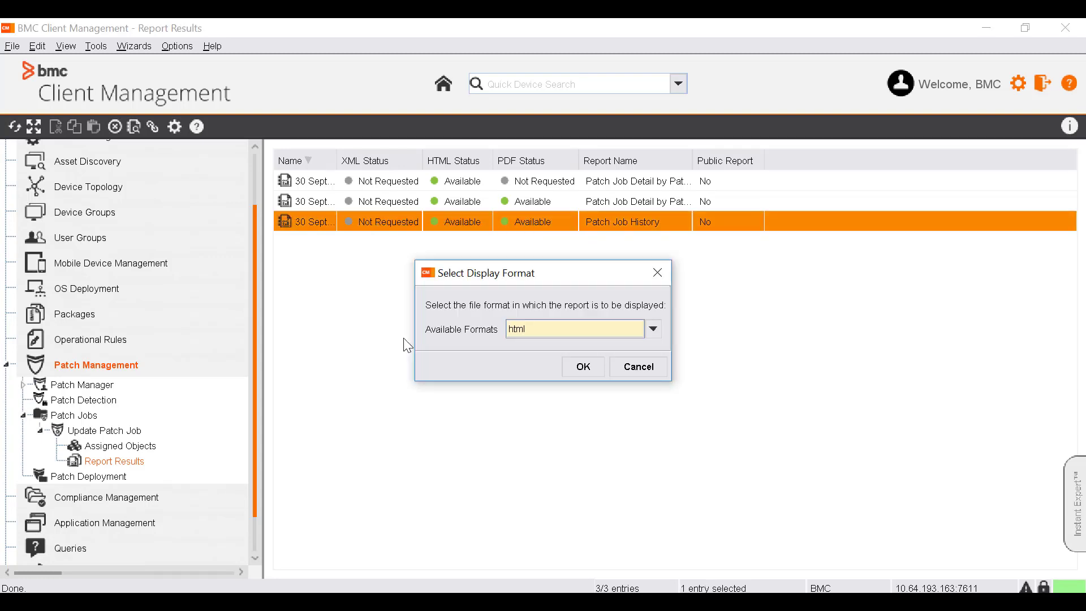
- Open the report in HTML format in Chrome and scroll down to its data table
left_click(582, 368)
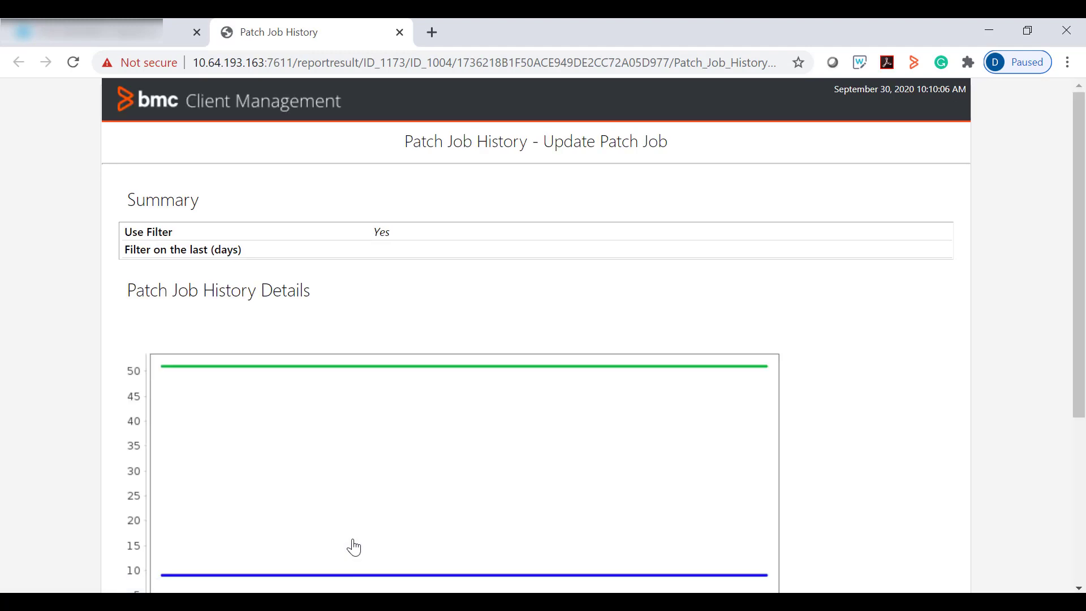
scroll(354, 547, "down", 3)
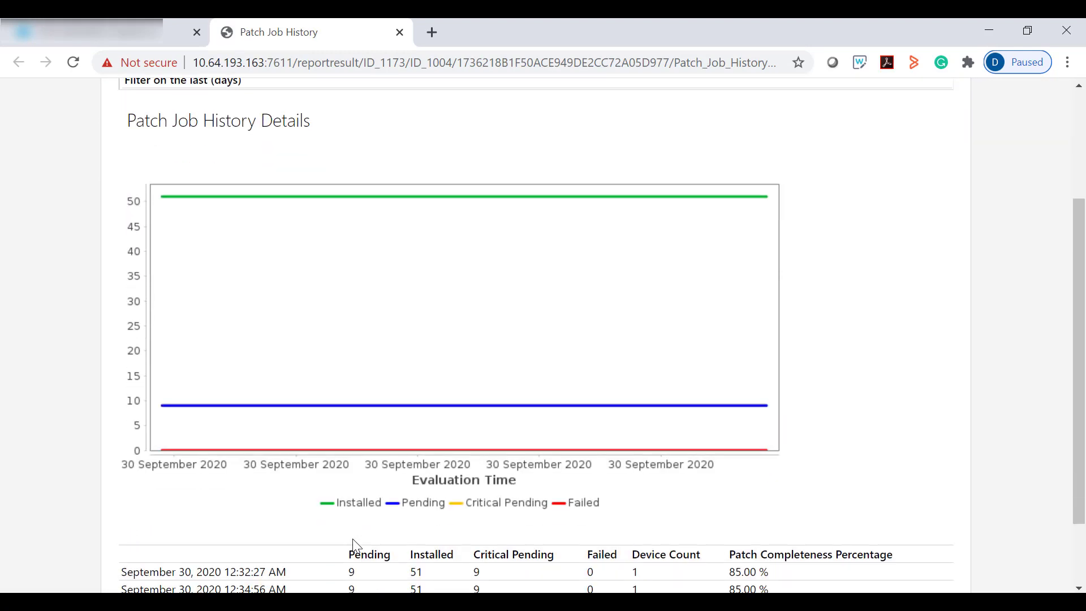
scroll(354, 547, "down", 1)
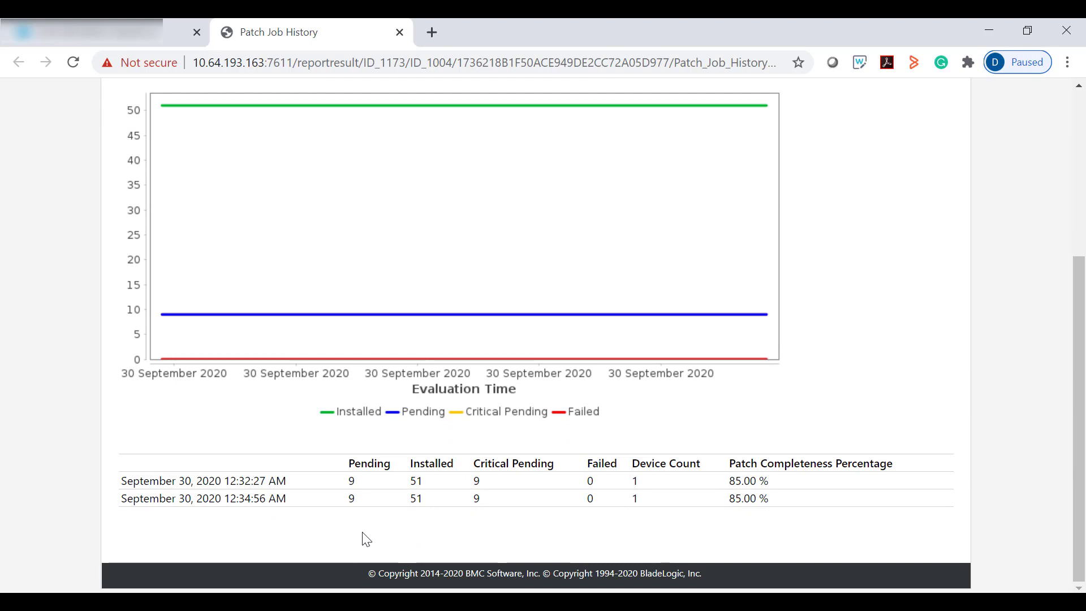